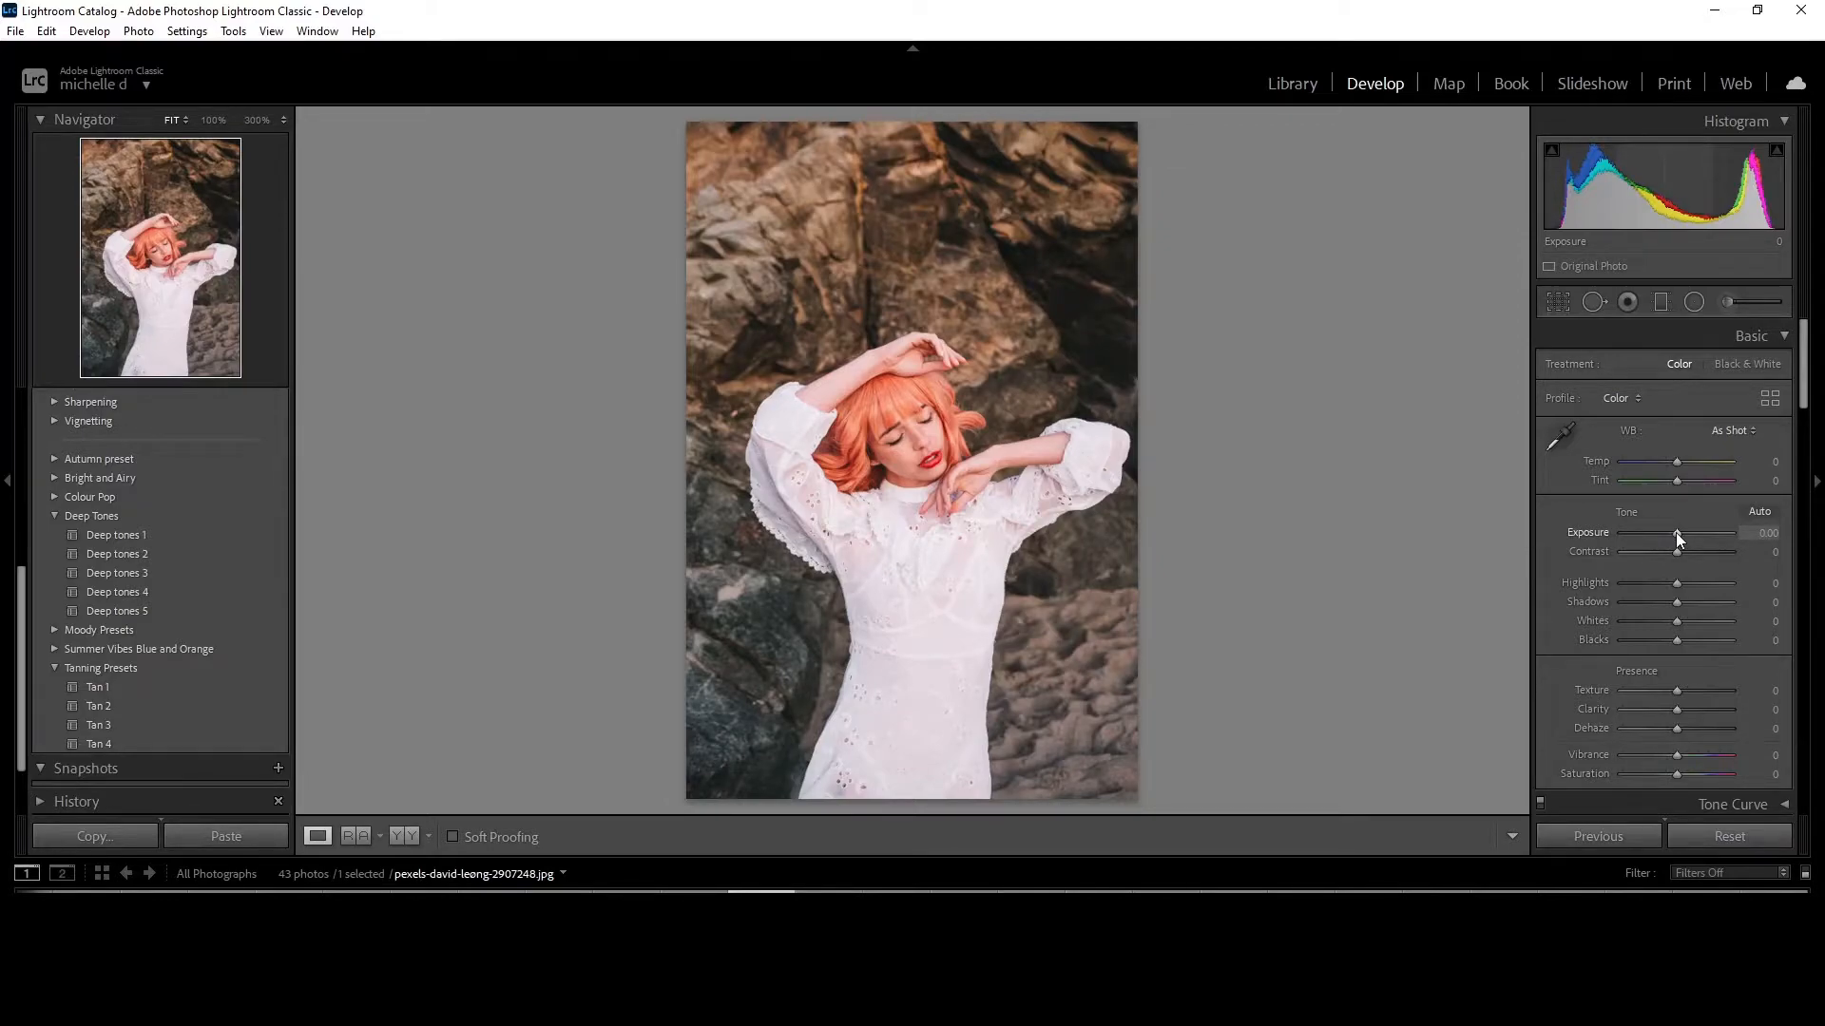
Lower the photo's Exposure to -0.35 and raise Contrast to +16.
{"action": "left_click_drag", "start_coordinate": [1676, 536], "coordinate": [1673, 533]}
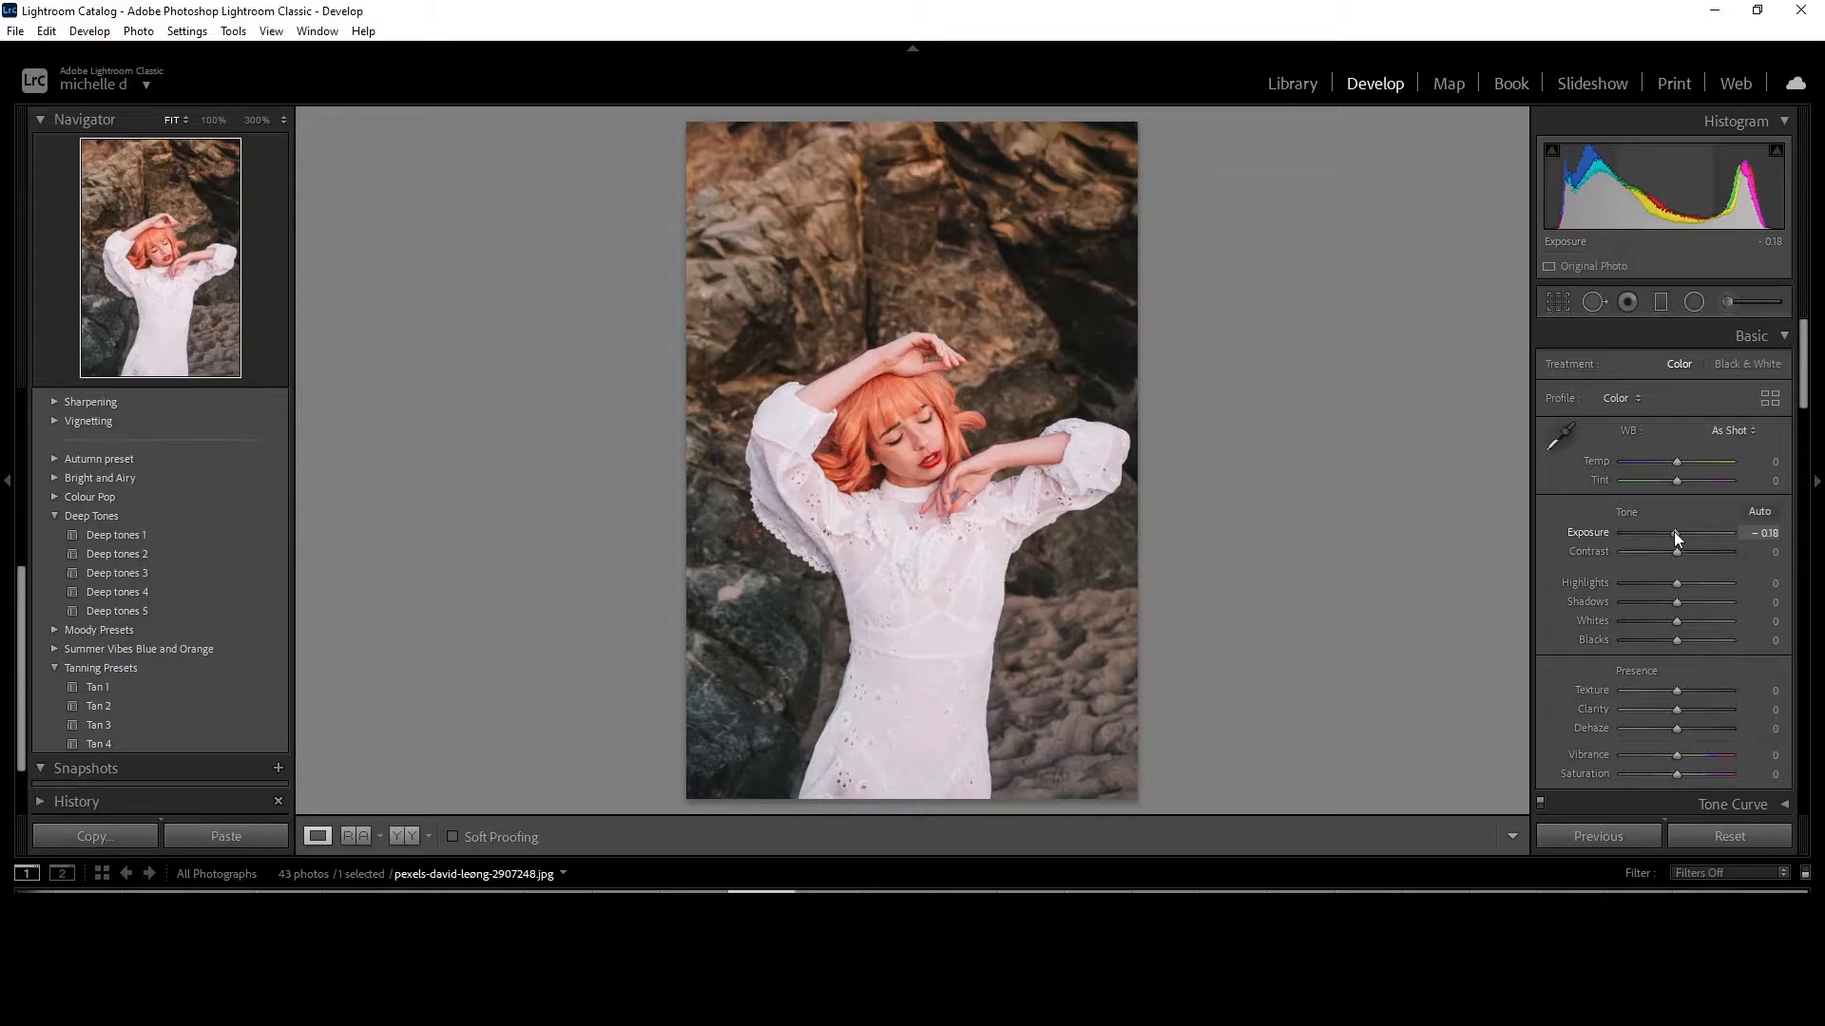
{"action": "left_click_drag", "start_coordinate": [1672, 531], "coordinate": [1668, 530]}
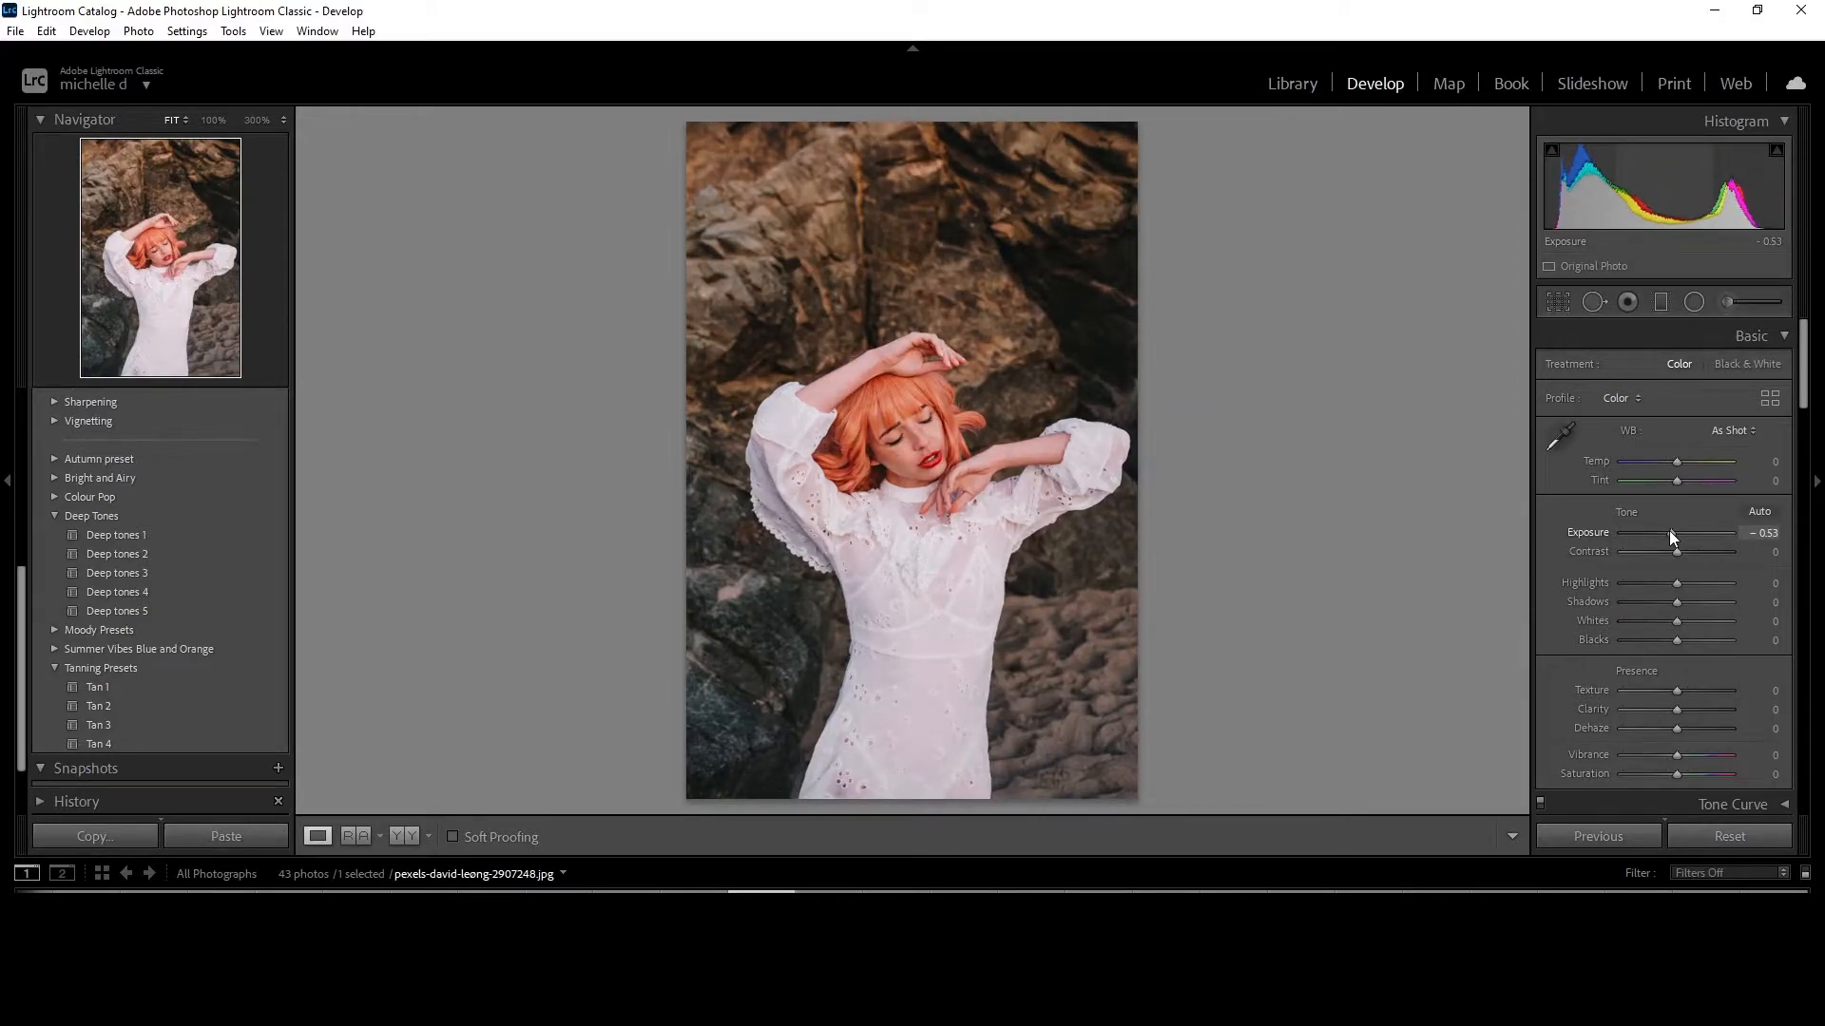
{"action": "double_click", "coordinate": [1673, 533]}
{"action": "left_click_drag", "start_coordinate": [1675, 532], "coordinate": [1670, 532]}
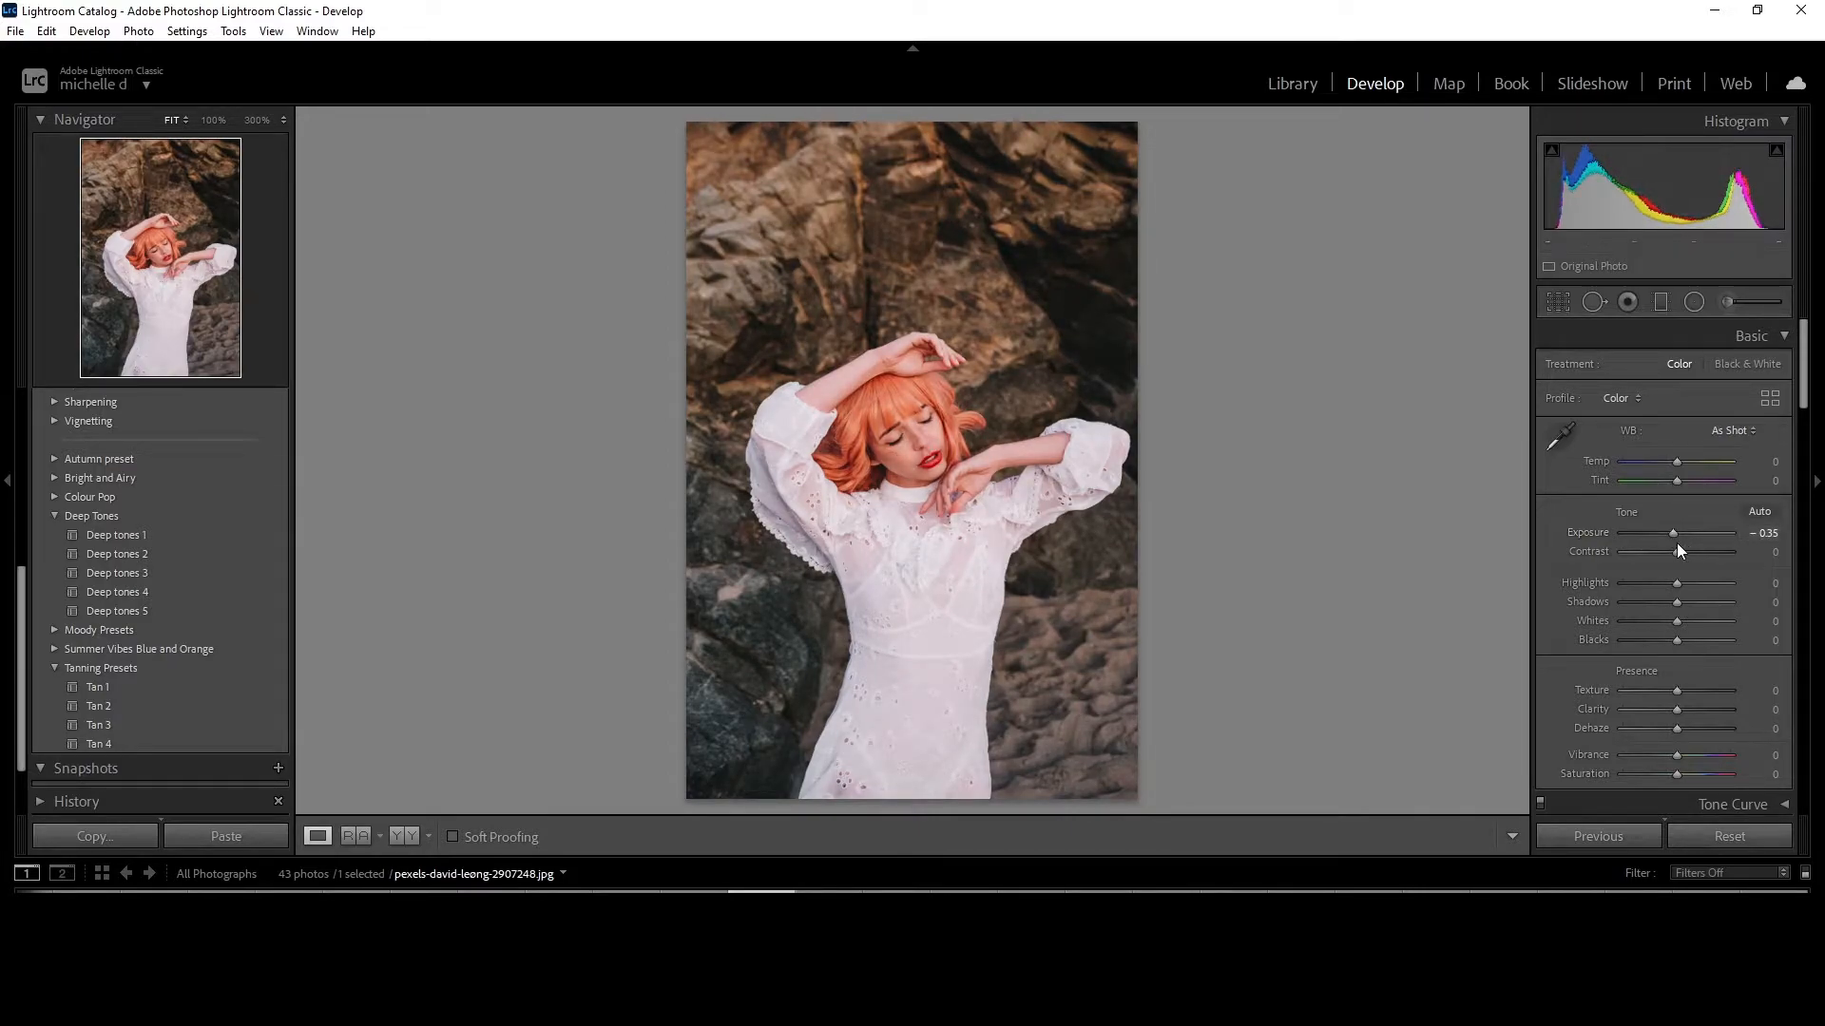
{"action": "left_click_drag", "start_coordinate": [1674, 555], "coordinate": [1673, 556]}
{"action": "left_click_drag", "start_coordinate": [1677, 552], "coordinate": [1686, 556]}
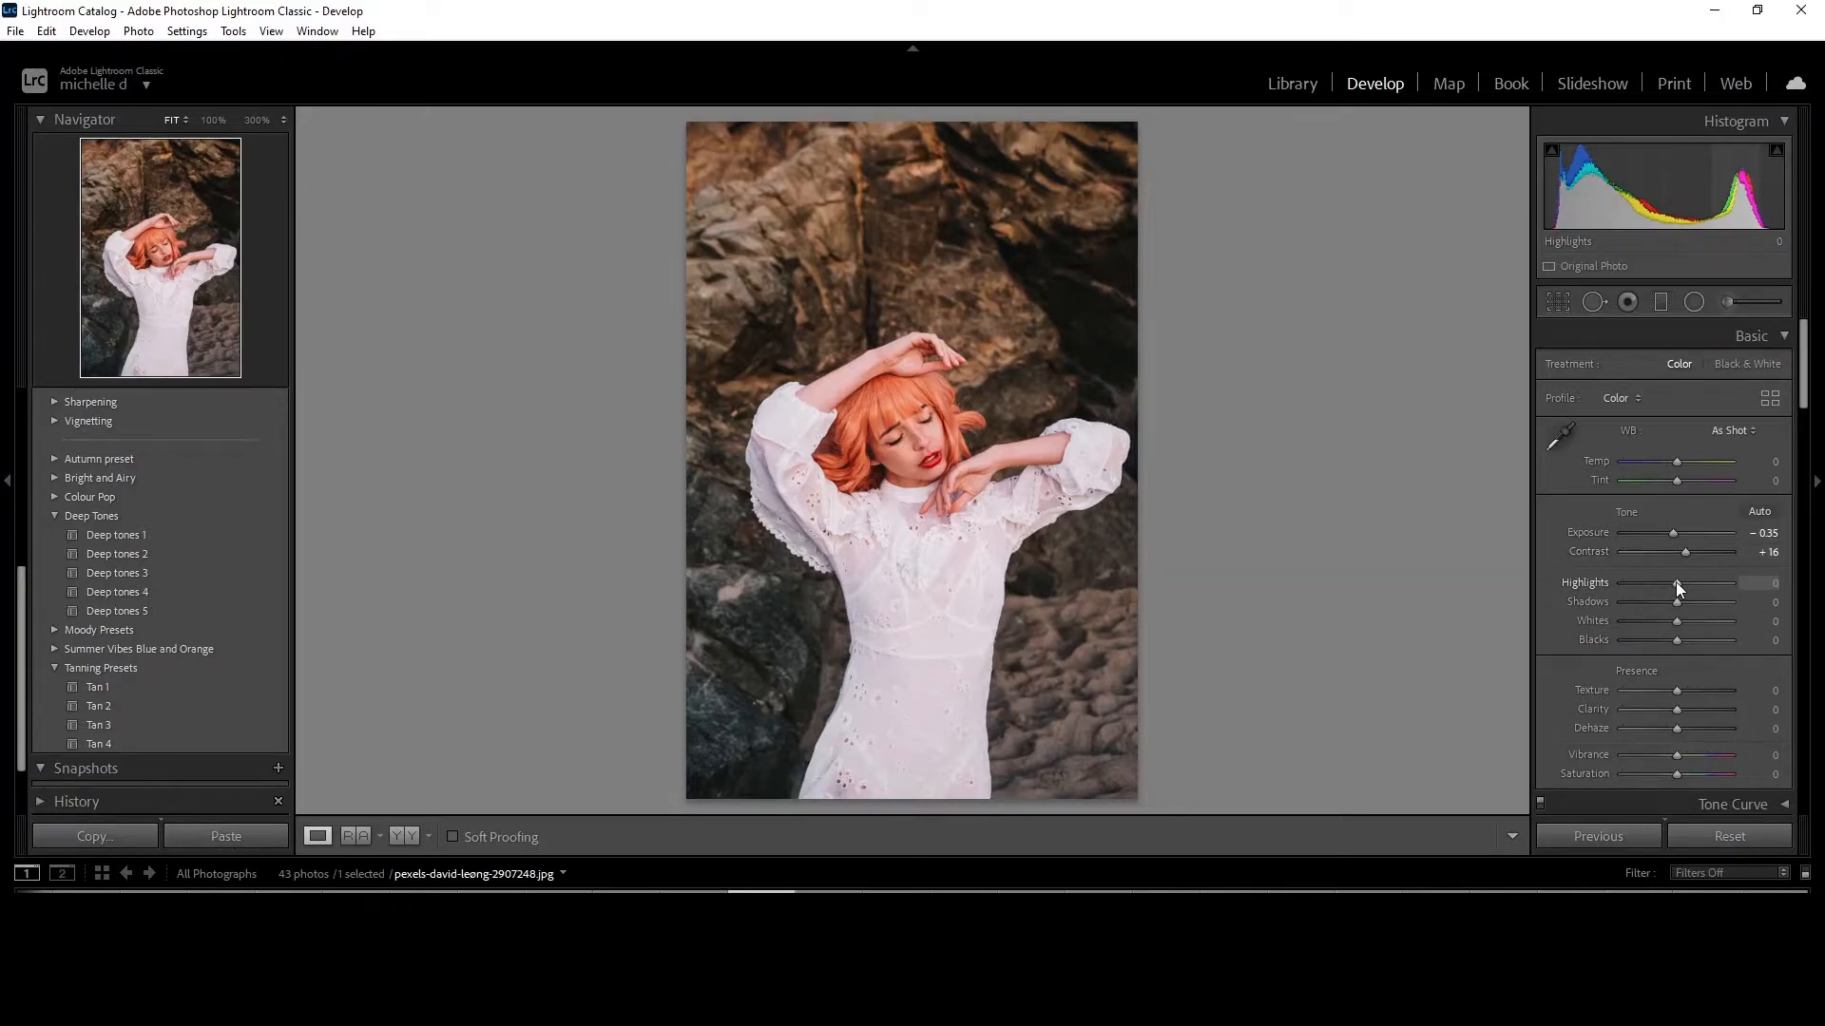
Set Highlights to -39, Shadows to -19, Whites to -28 and Blacks to -33, and compare the photo before and after.
{"action": "left_click_drag", "start_coordinate": [1676, 583], "coordinate": [1655, 593]}
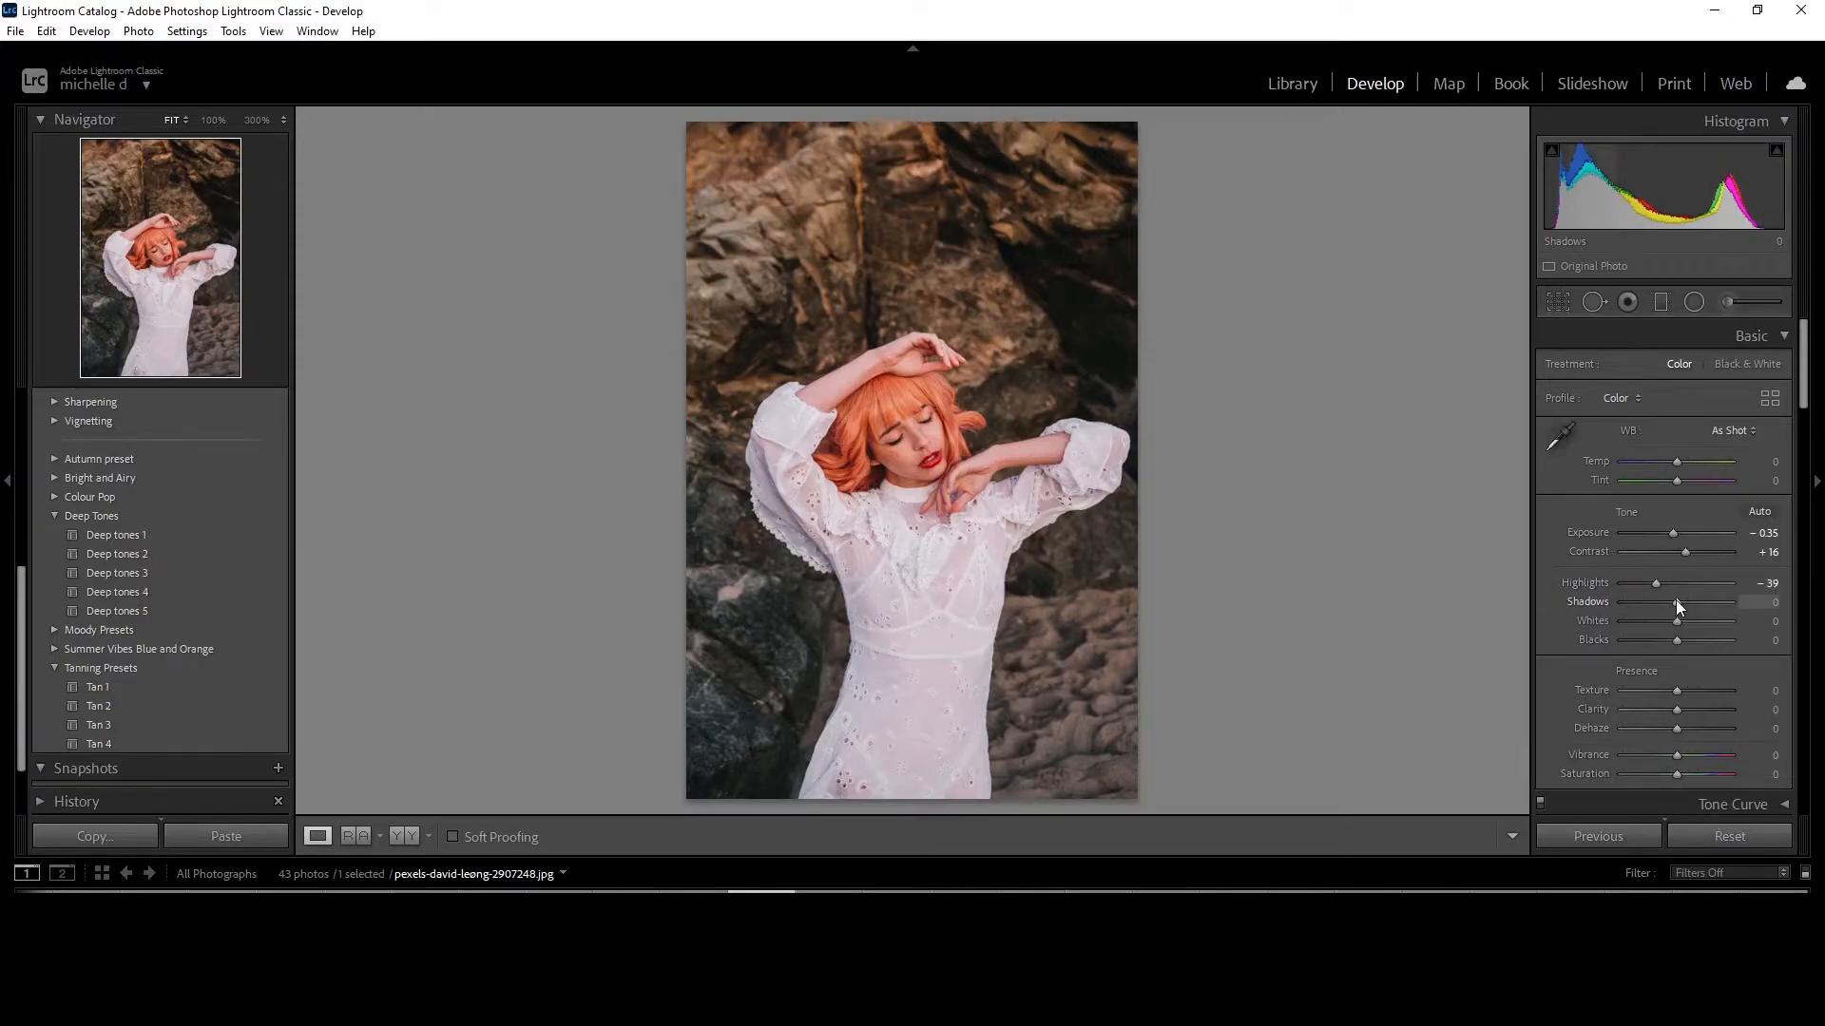
{"action": "left_click_drag", "start_coordinate": [1676, 602], "coordinate": [1666, 605]}
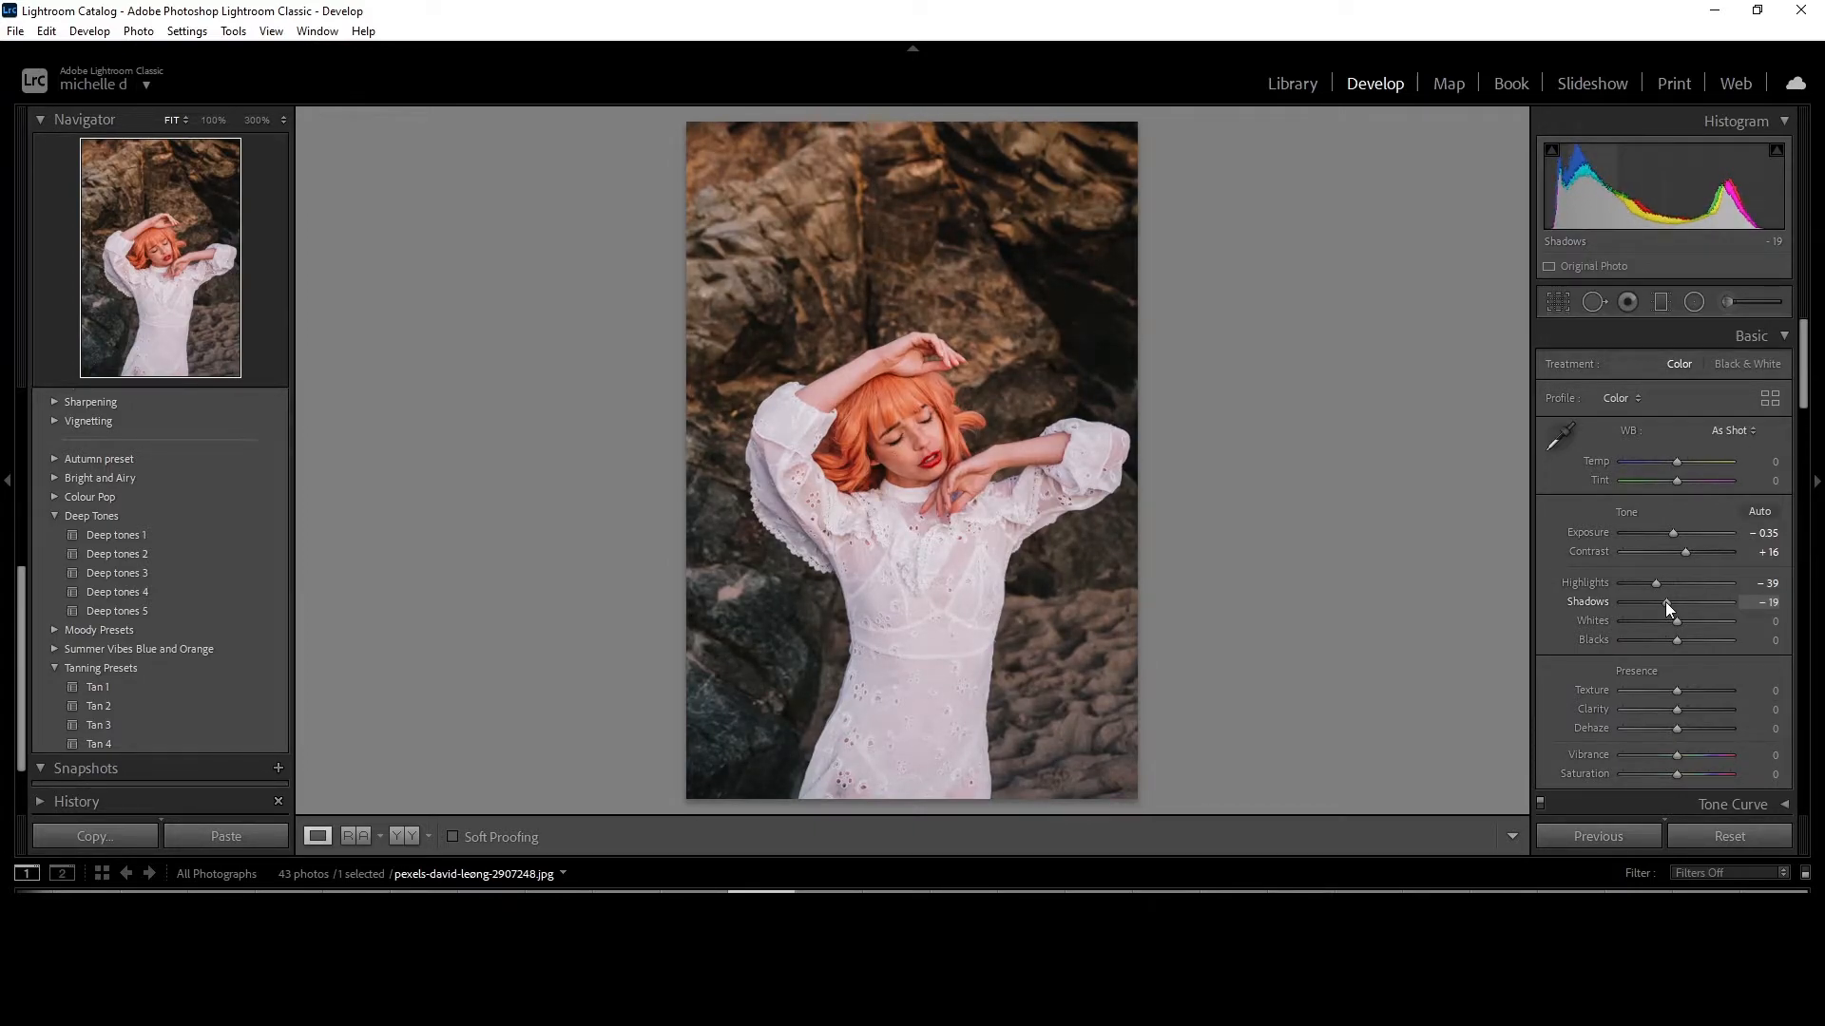
{"action": "left_click_drag", "start_coordinate": [1676, 620], "coordinate": [1661, 622]}
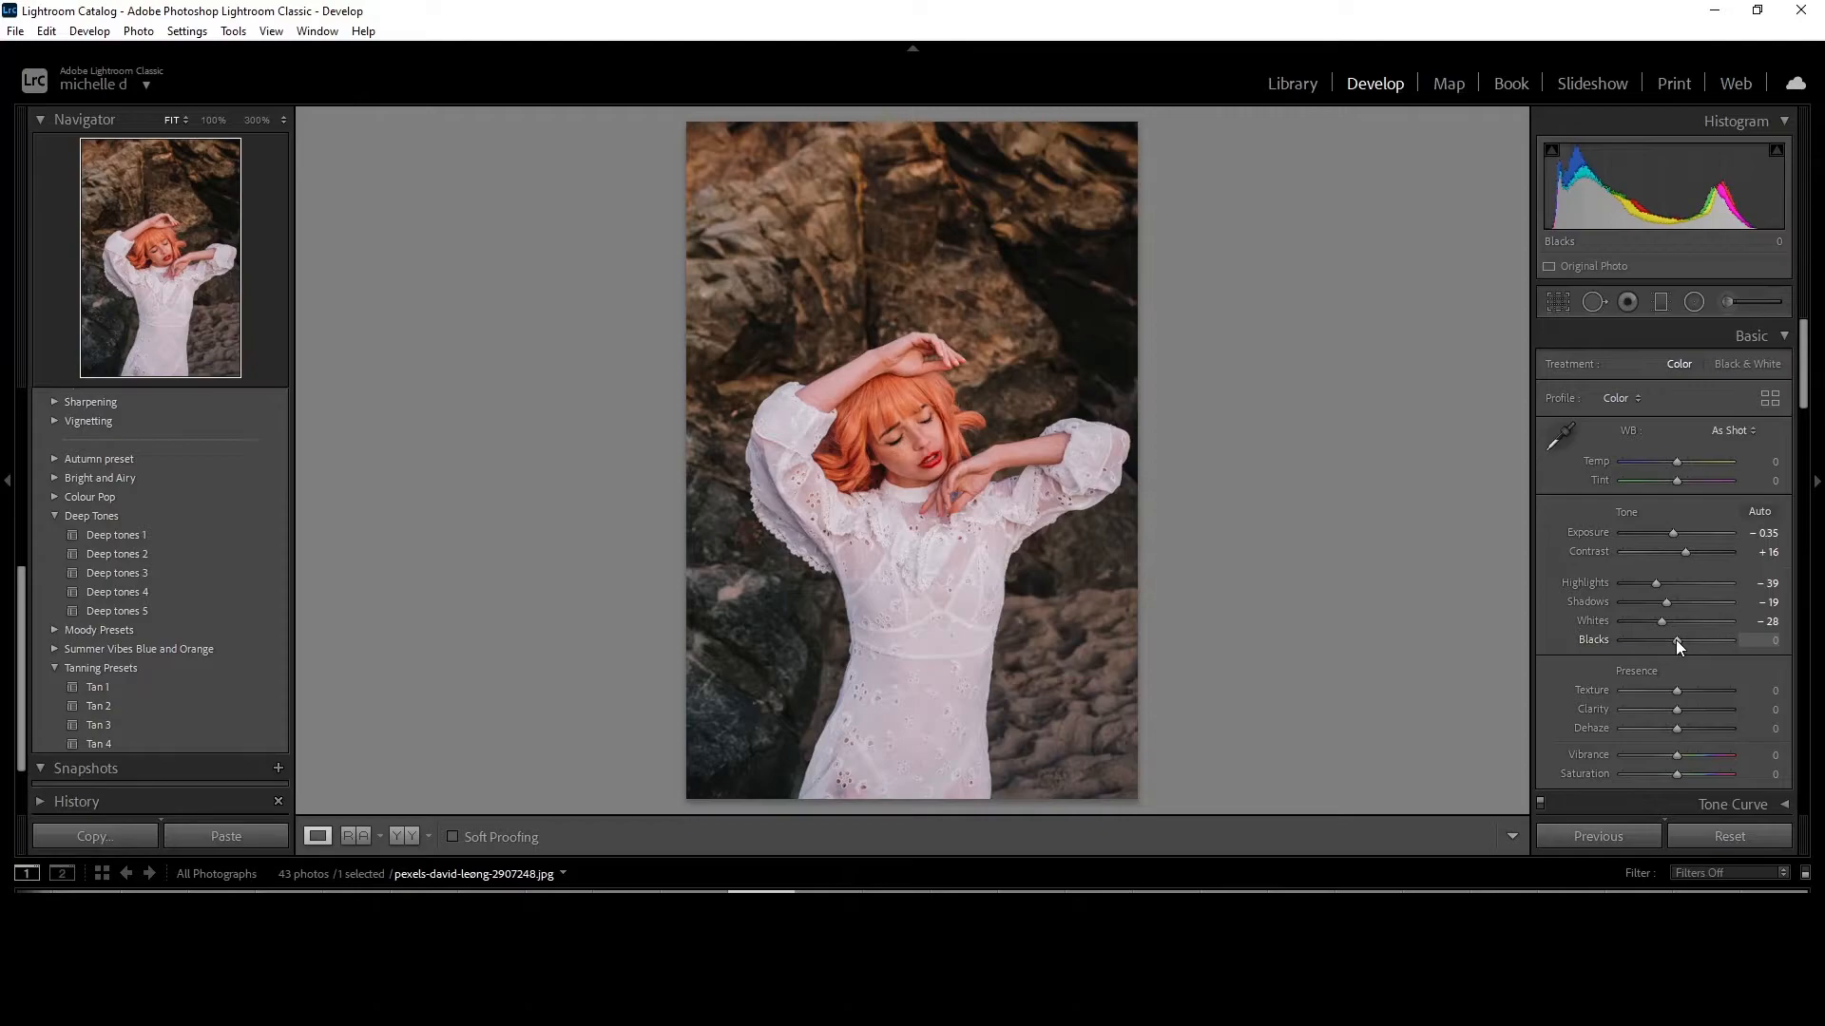
{"action": "left_click_drag", "start_coordinate": [1676, 640], "coordinate": [1657, 643]}
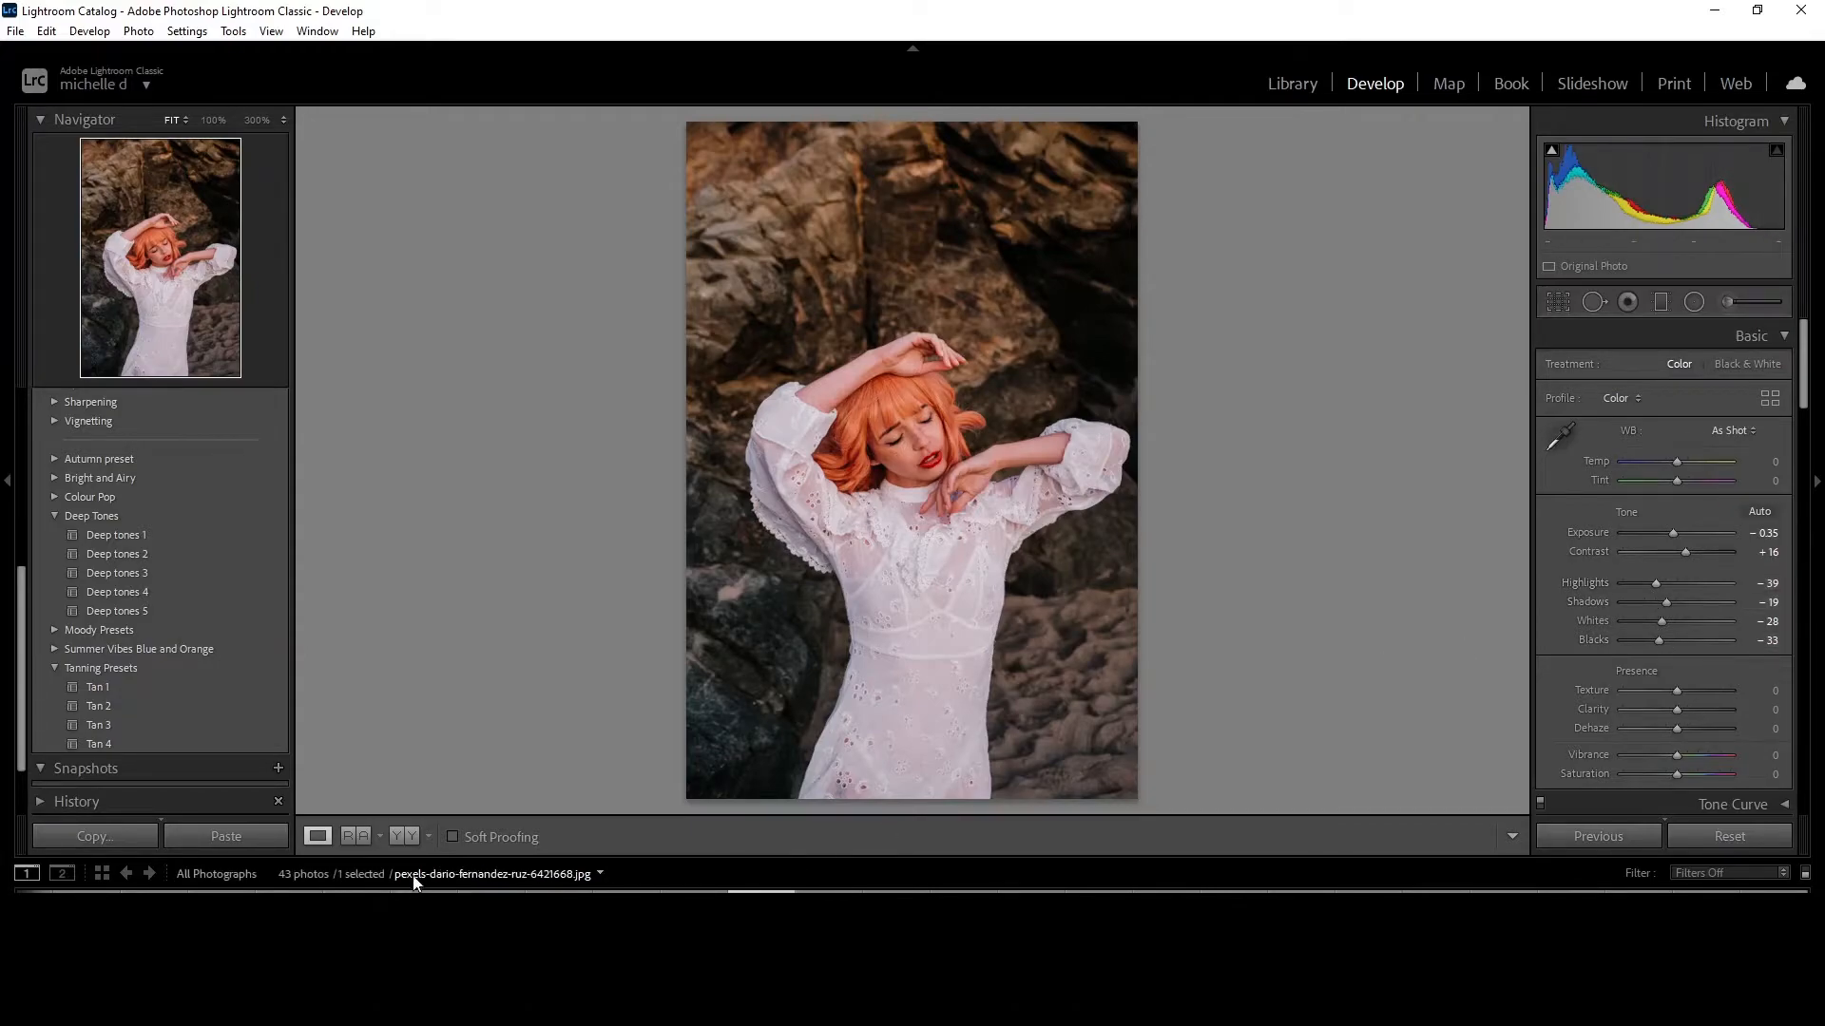
{"action": "left_click", "coordinate": [396, 835]}
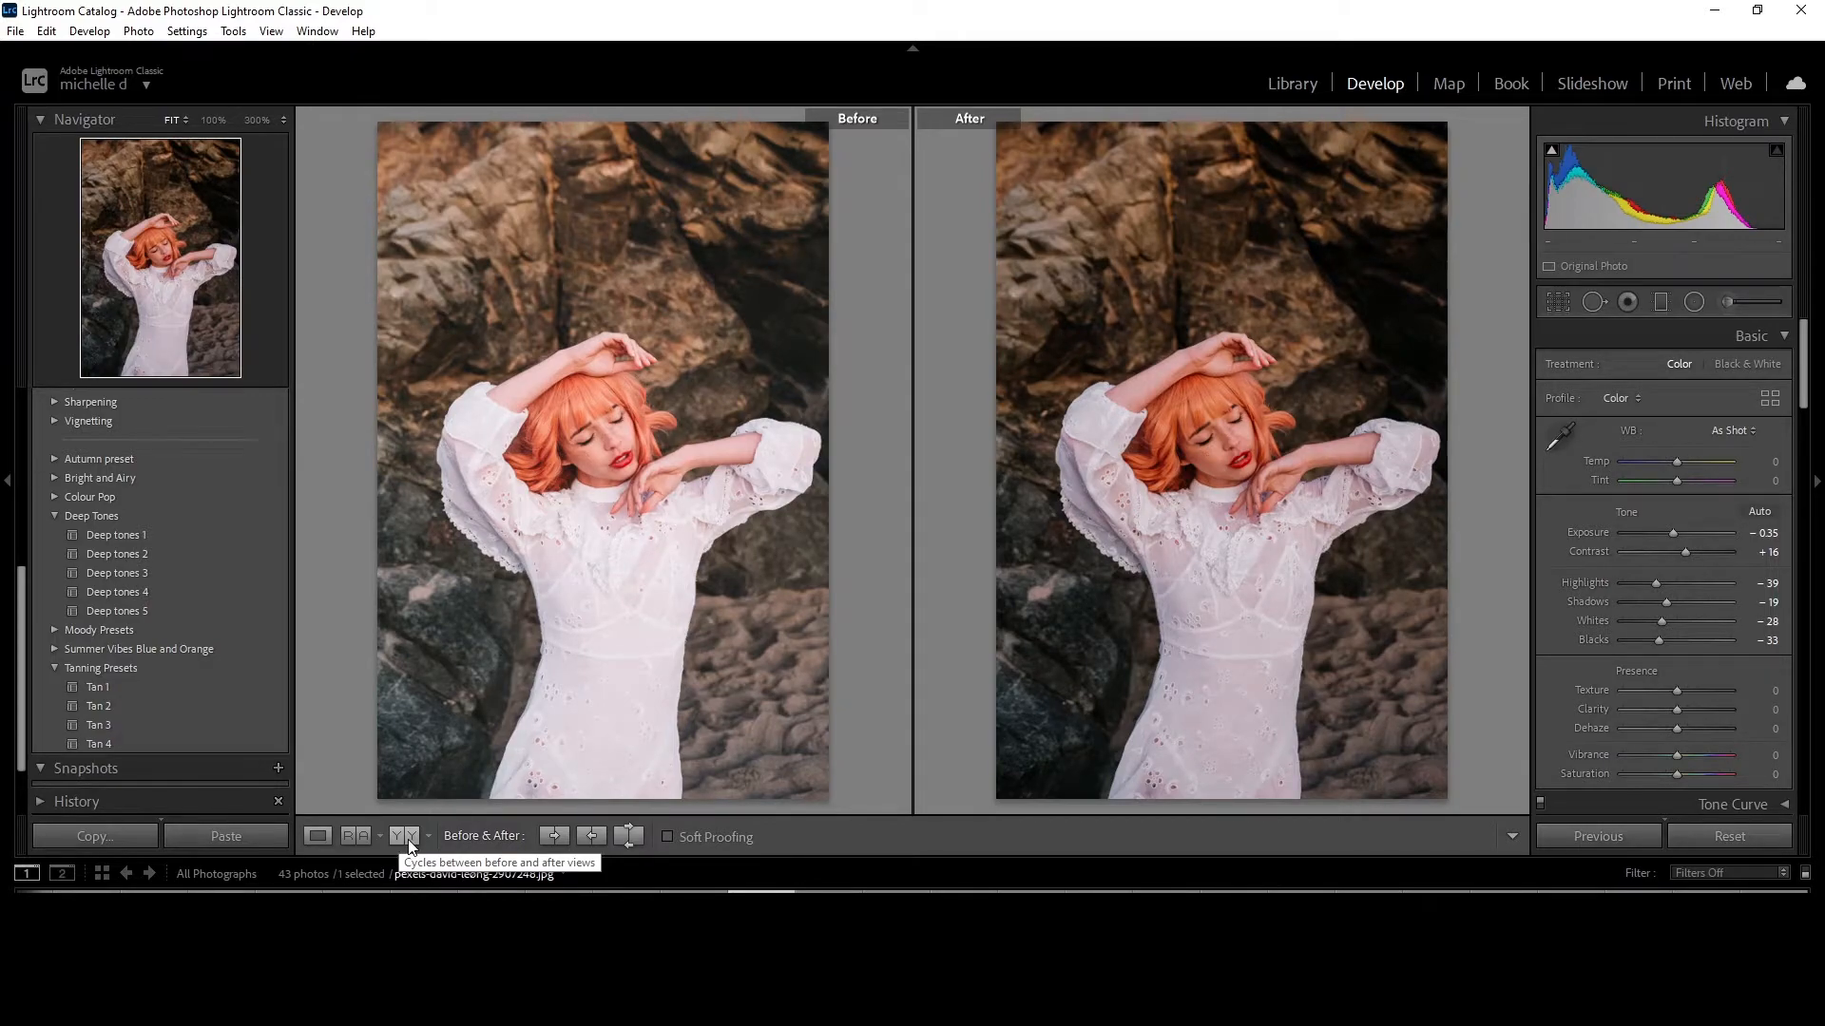
{"action": "left_click", "coordinate": [317, 836]}
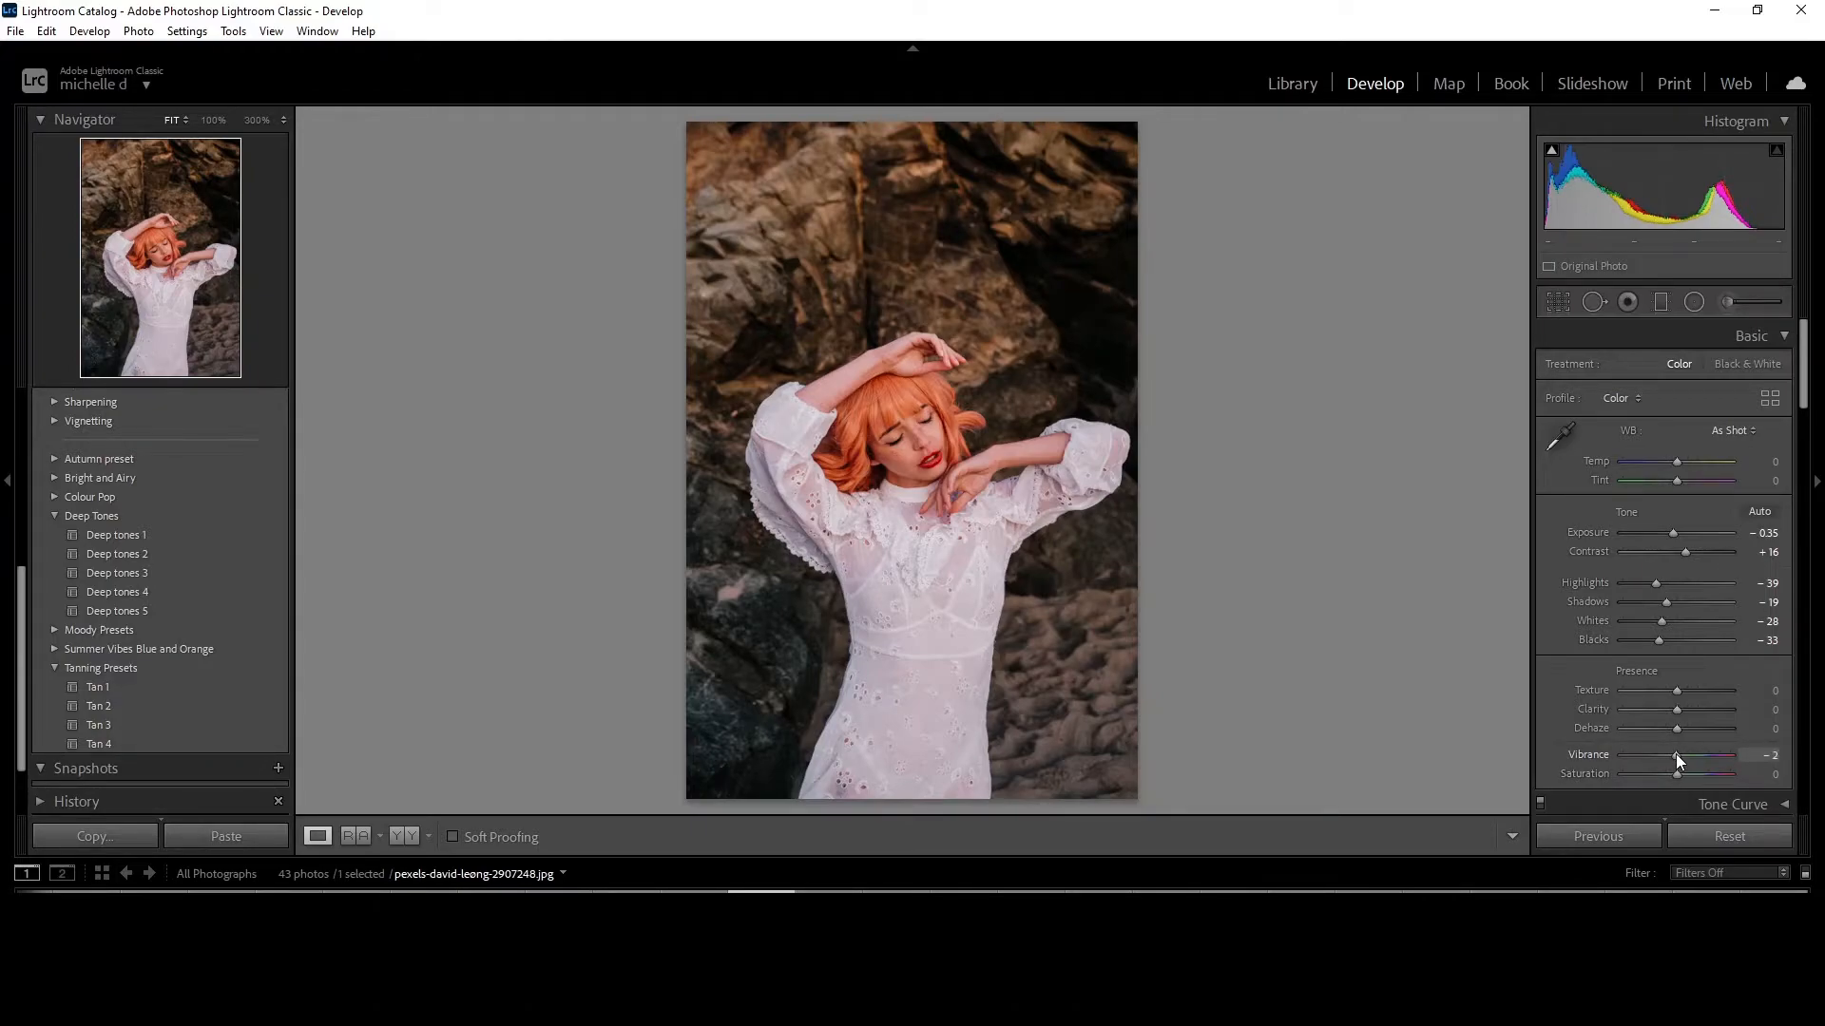
Mute the photo's colours by setting Vibrance to -35 and Saturation to -16.
{"action": "left_click_drag", "start_coordinate": [1677, 755], "coordinate": [1668, 755]}
{"action": "left_click_drag", "start_coordinate": [1667, 754], "coordinate": [1658, 756]}
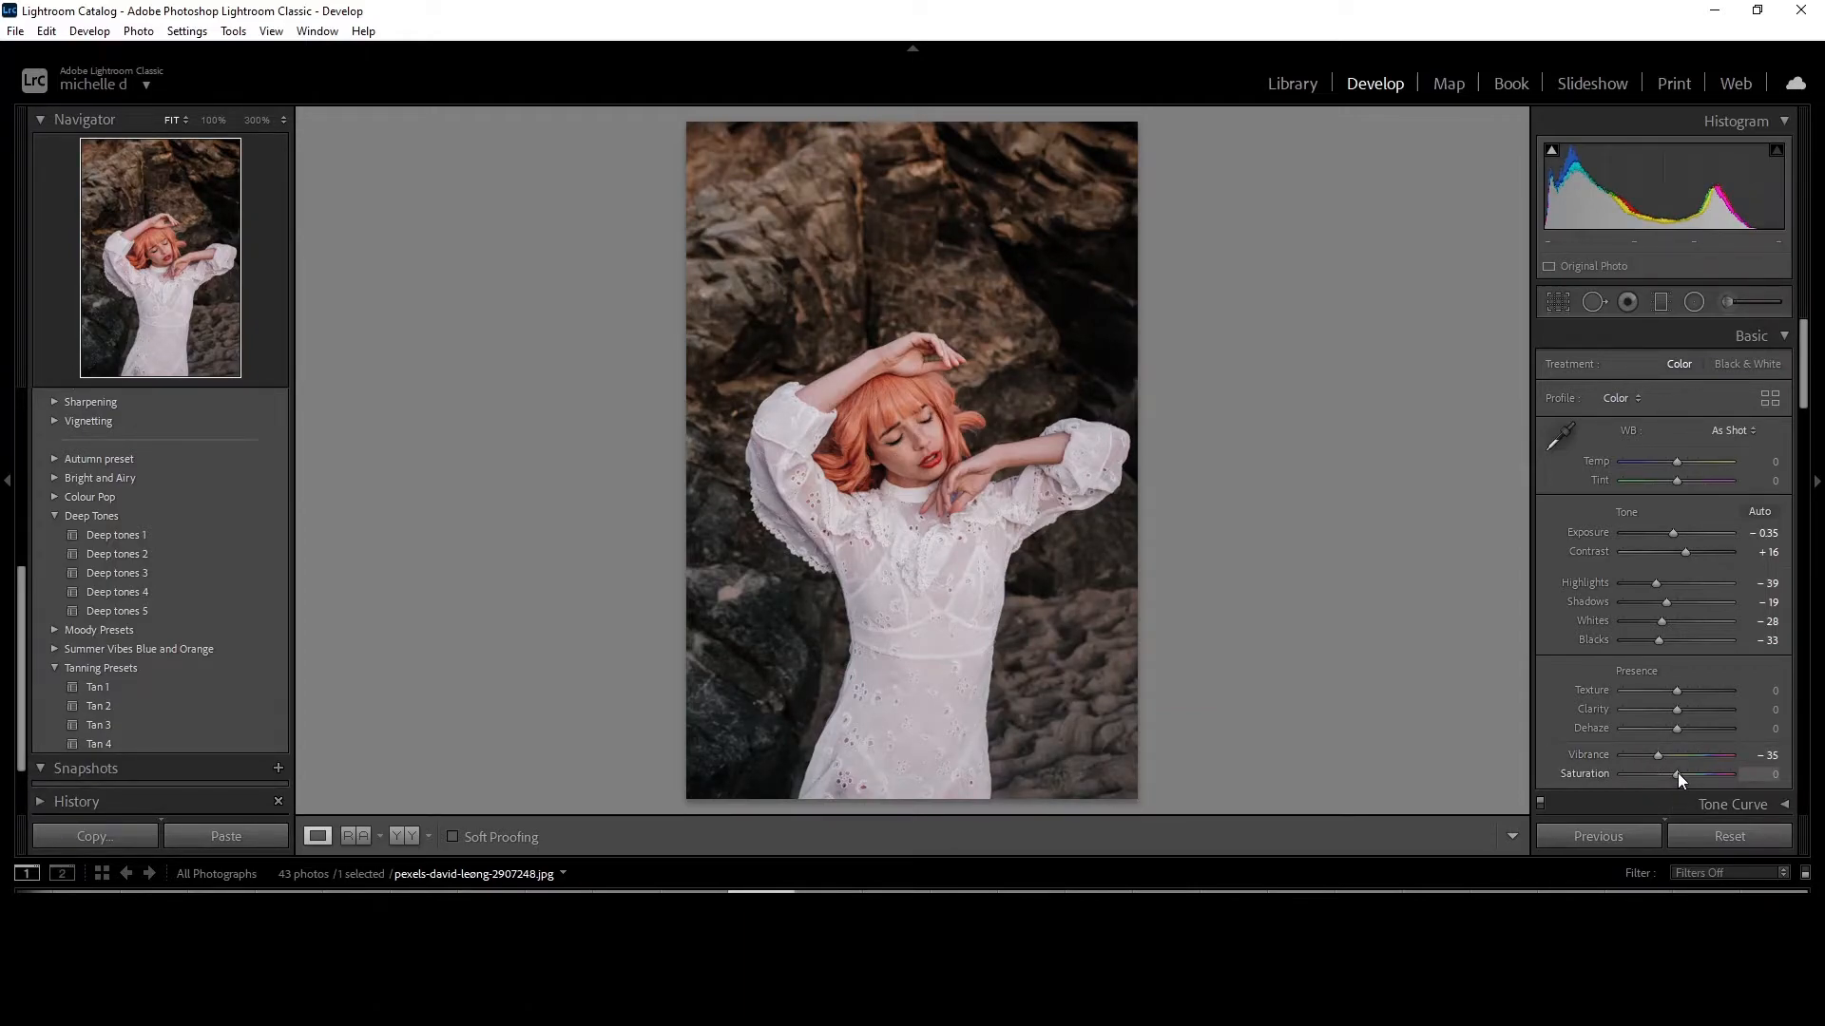
{"action": "left_click_drag", "start_coordinate": [1678, 772], "coordinate": [1668, 768]}
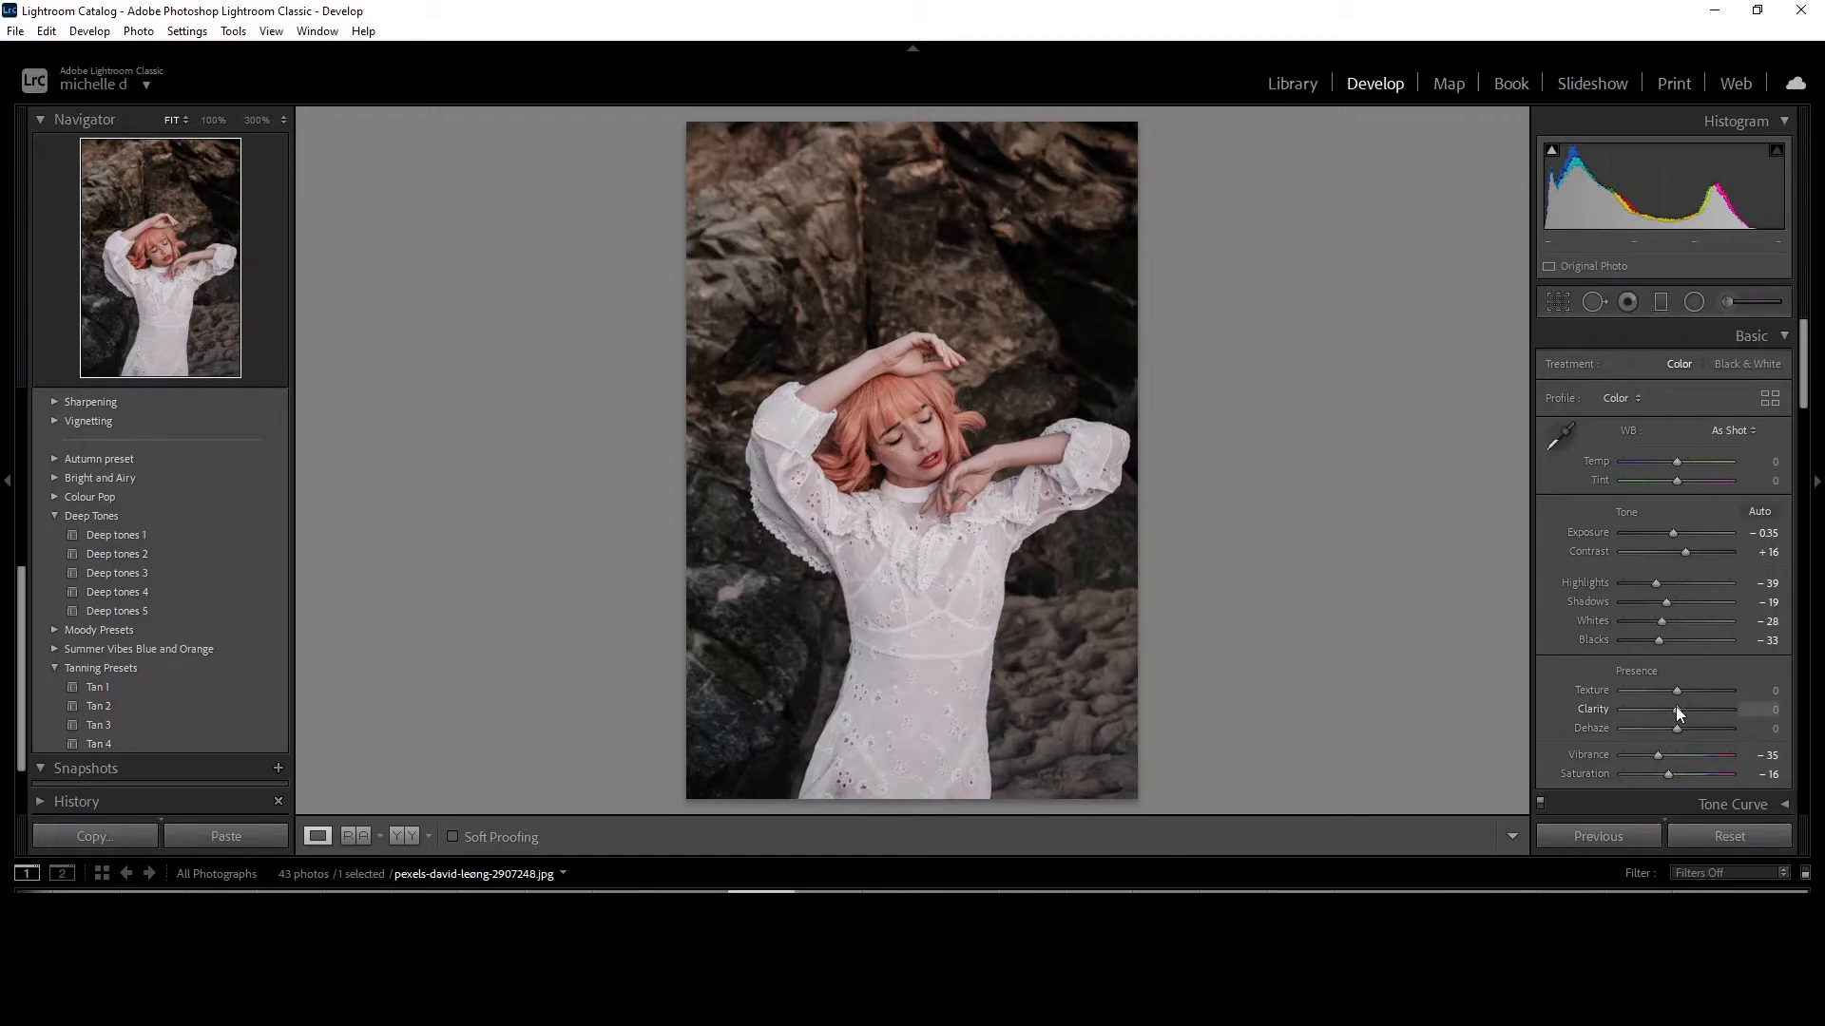
Raise Clarity to +39 and check the edit in a side-by-side before and after comparison.
{"action": "left_click_drag", "start_coordinate": [1680, 711], "coordinate": [1698, 726]}
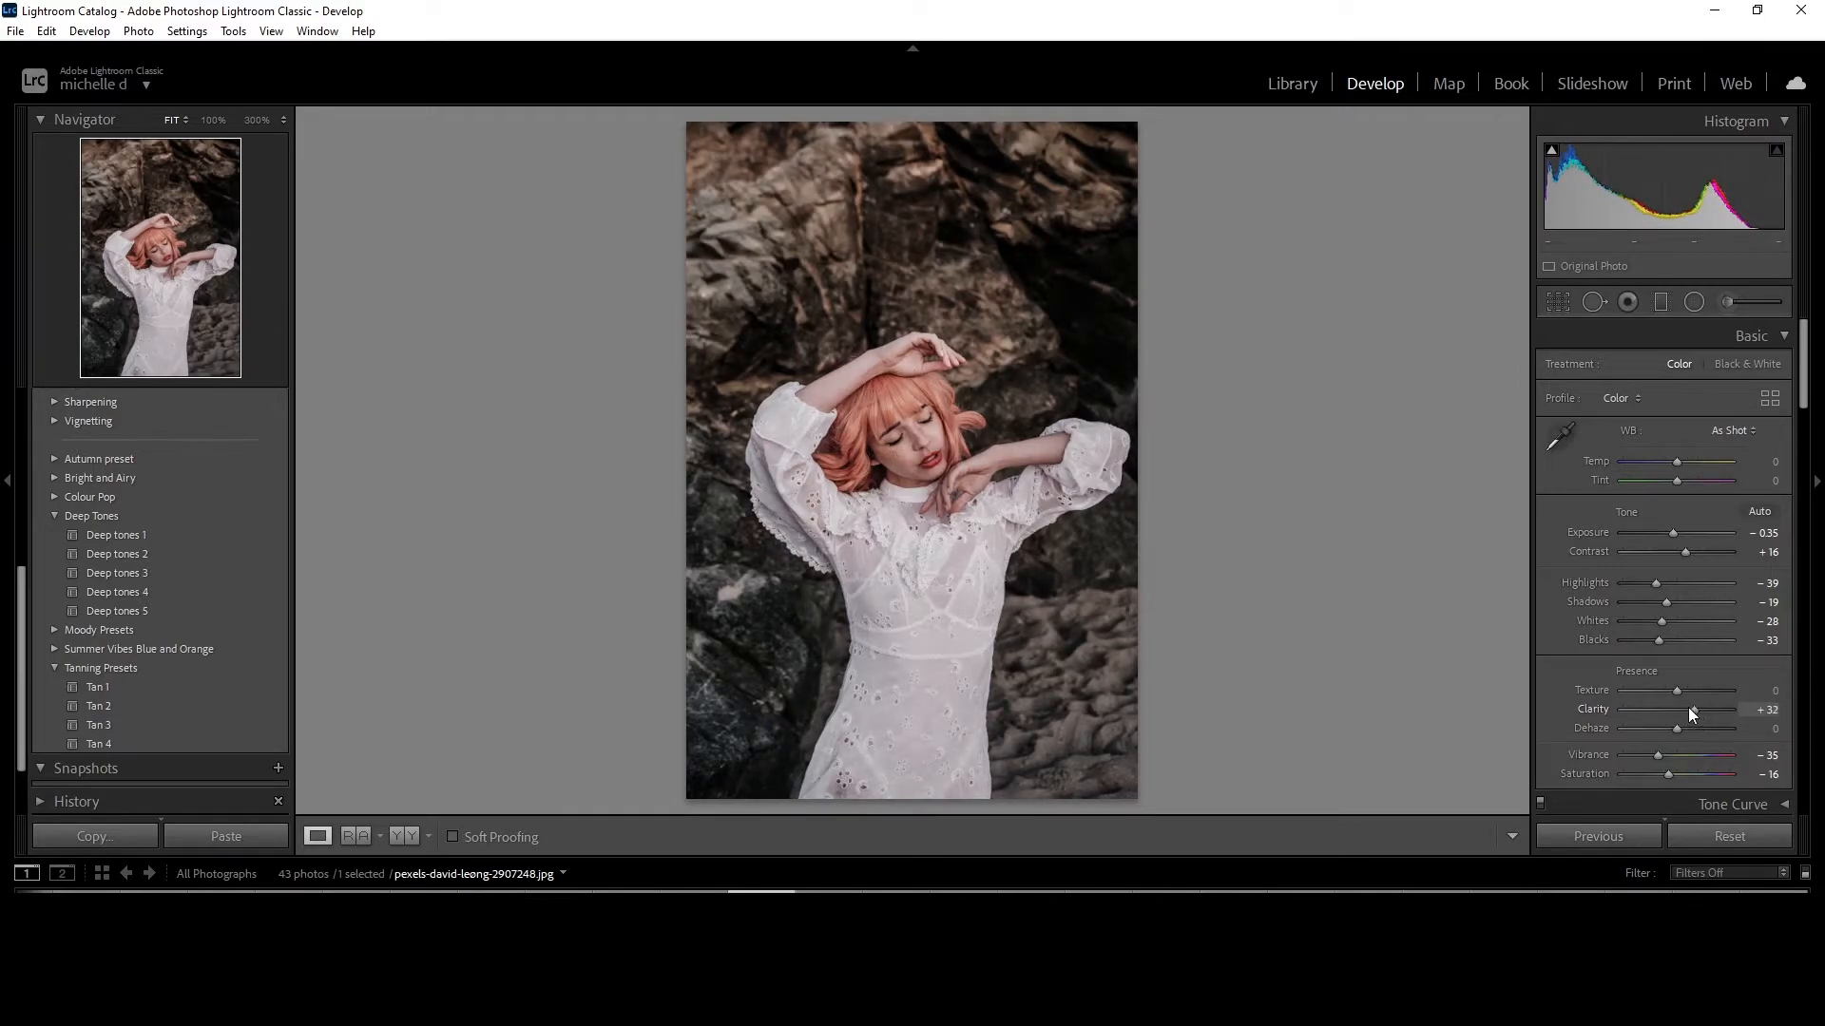
{"action": "left_click_drag", "start_coordinate": [1690, 708], "coordinate": [1699, 711]}
{"action": "left_click_drag", "start_coordinate": [1699, 709], "coordinate": [1698, 711]}
{"action": "left_click", "coordinate": [403, 836]}
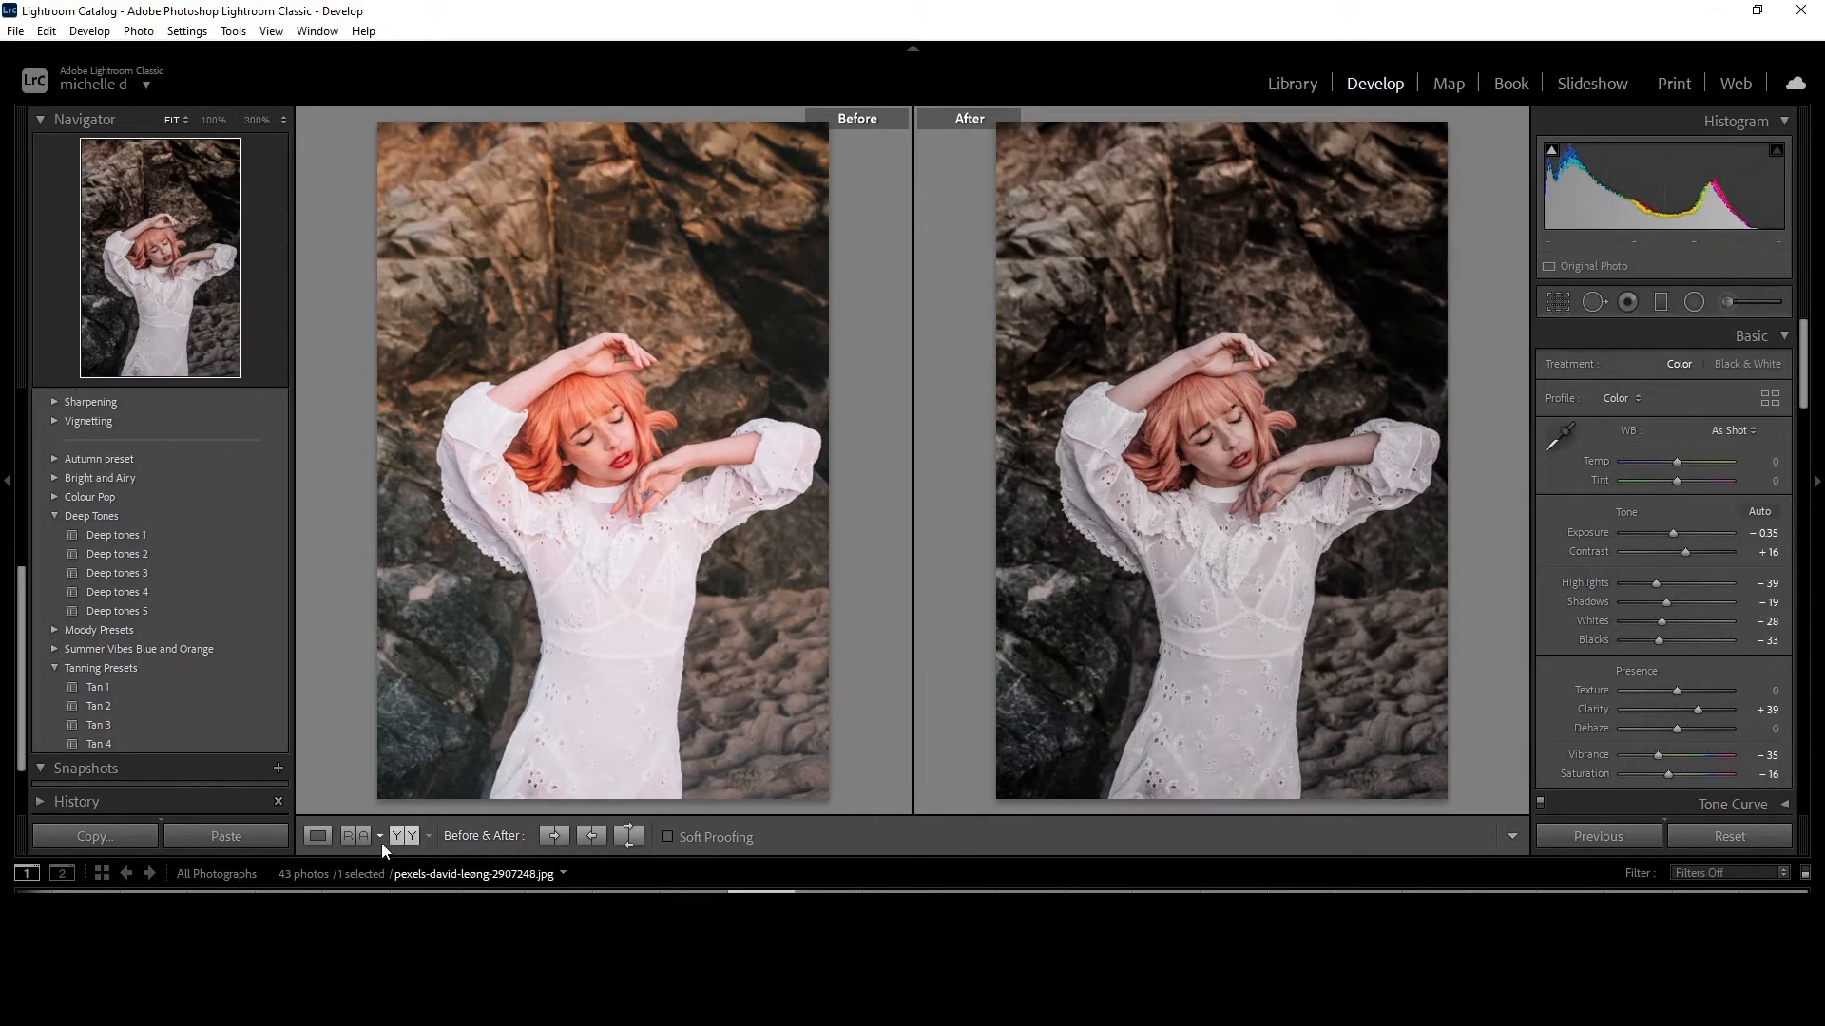
{"action": "left_click", "coordinate": [317, 836]}
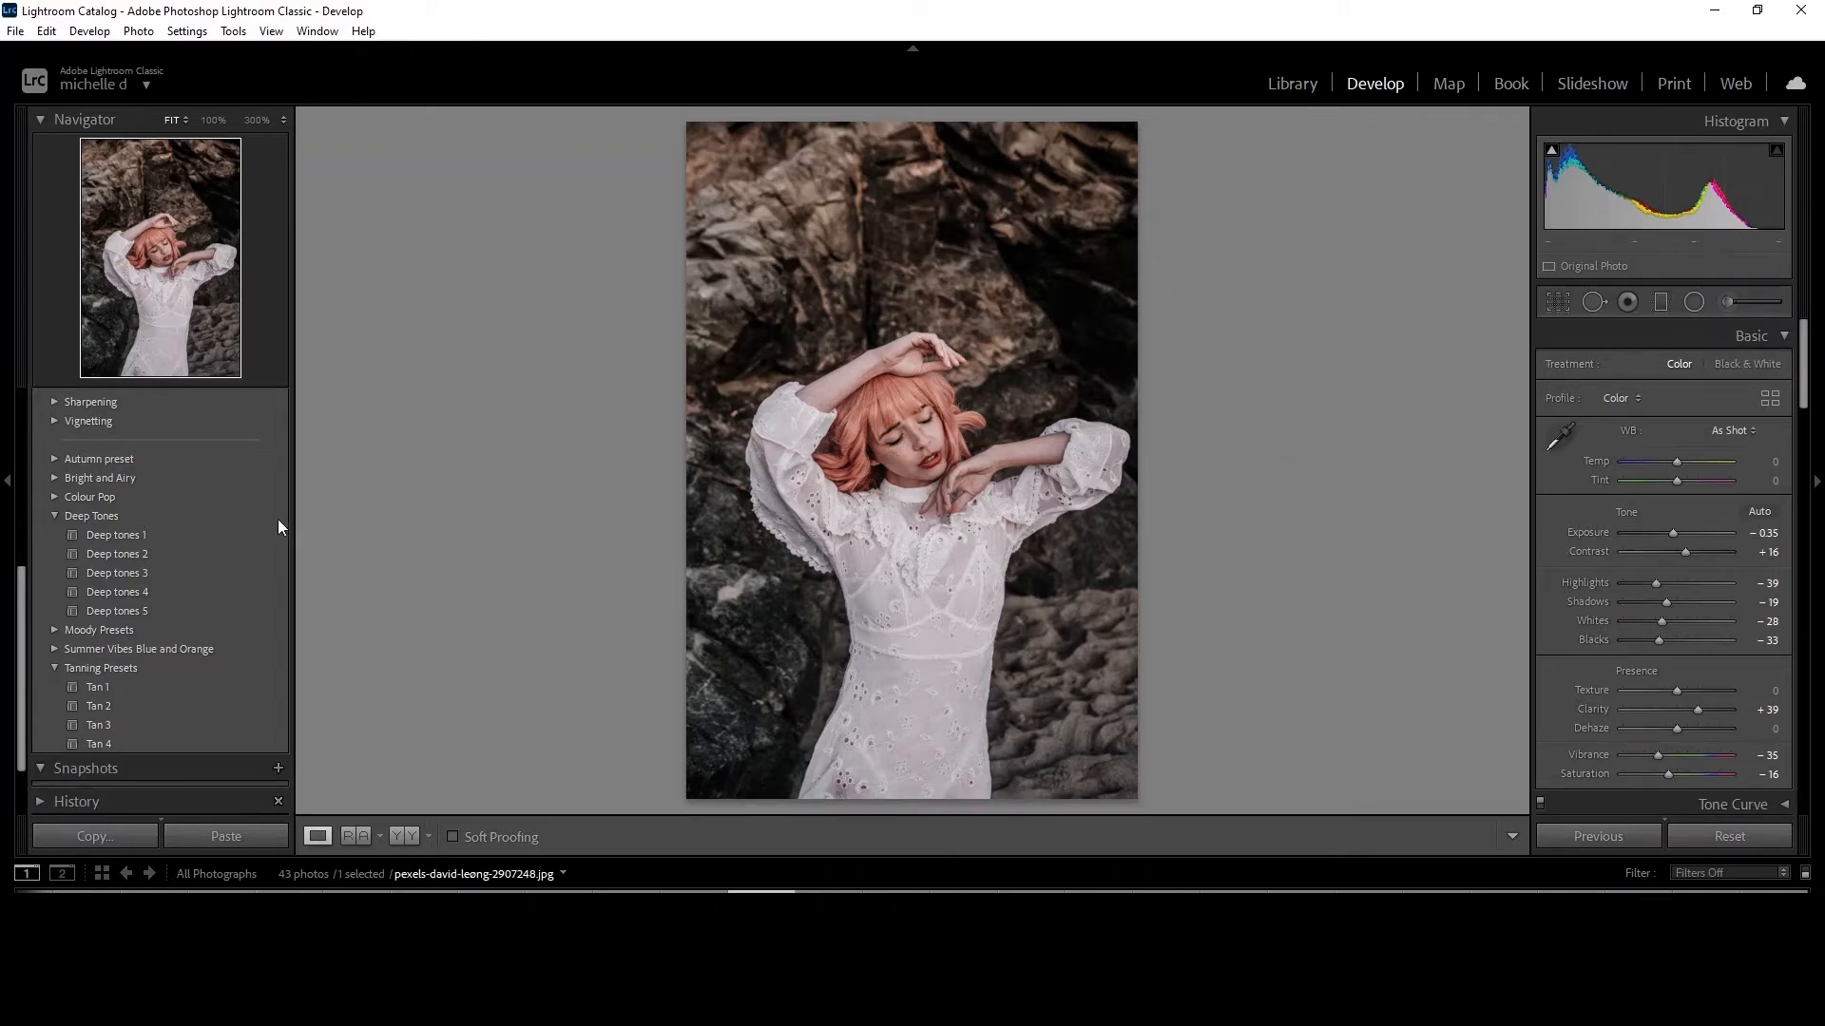
Start a new develop preset from the current settings and name it "dark and moody".
{"action": "scroll", "coordinate": [248, 527], "scroll_direction": "up", "scroll_amount": 5}
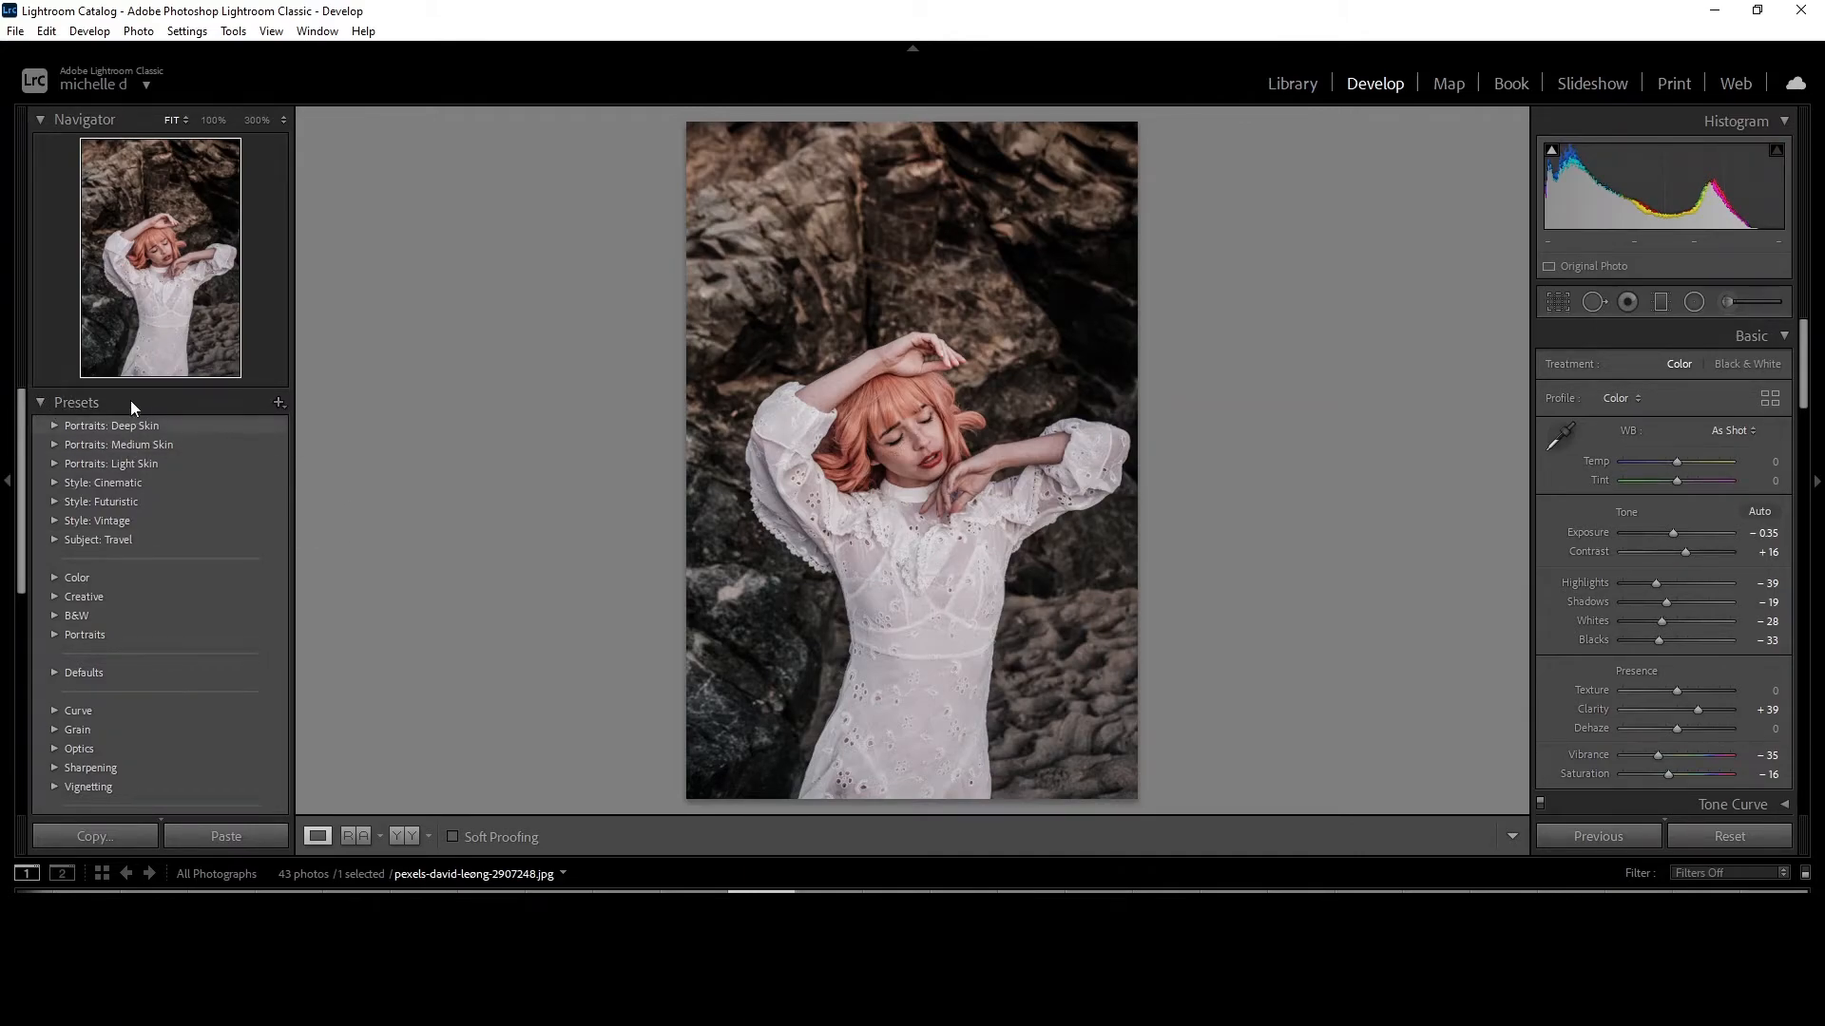
{"action": "left_click", "coordinate": [277, 403]}
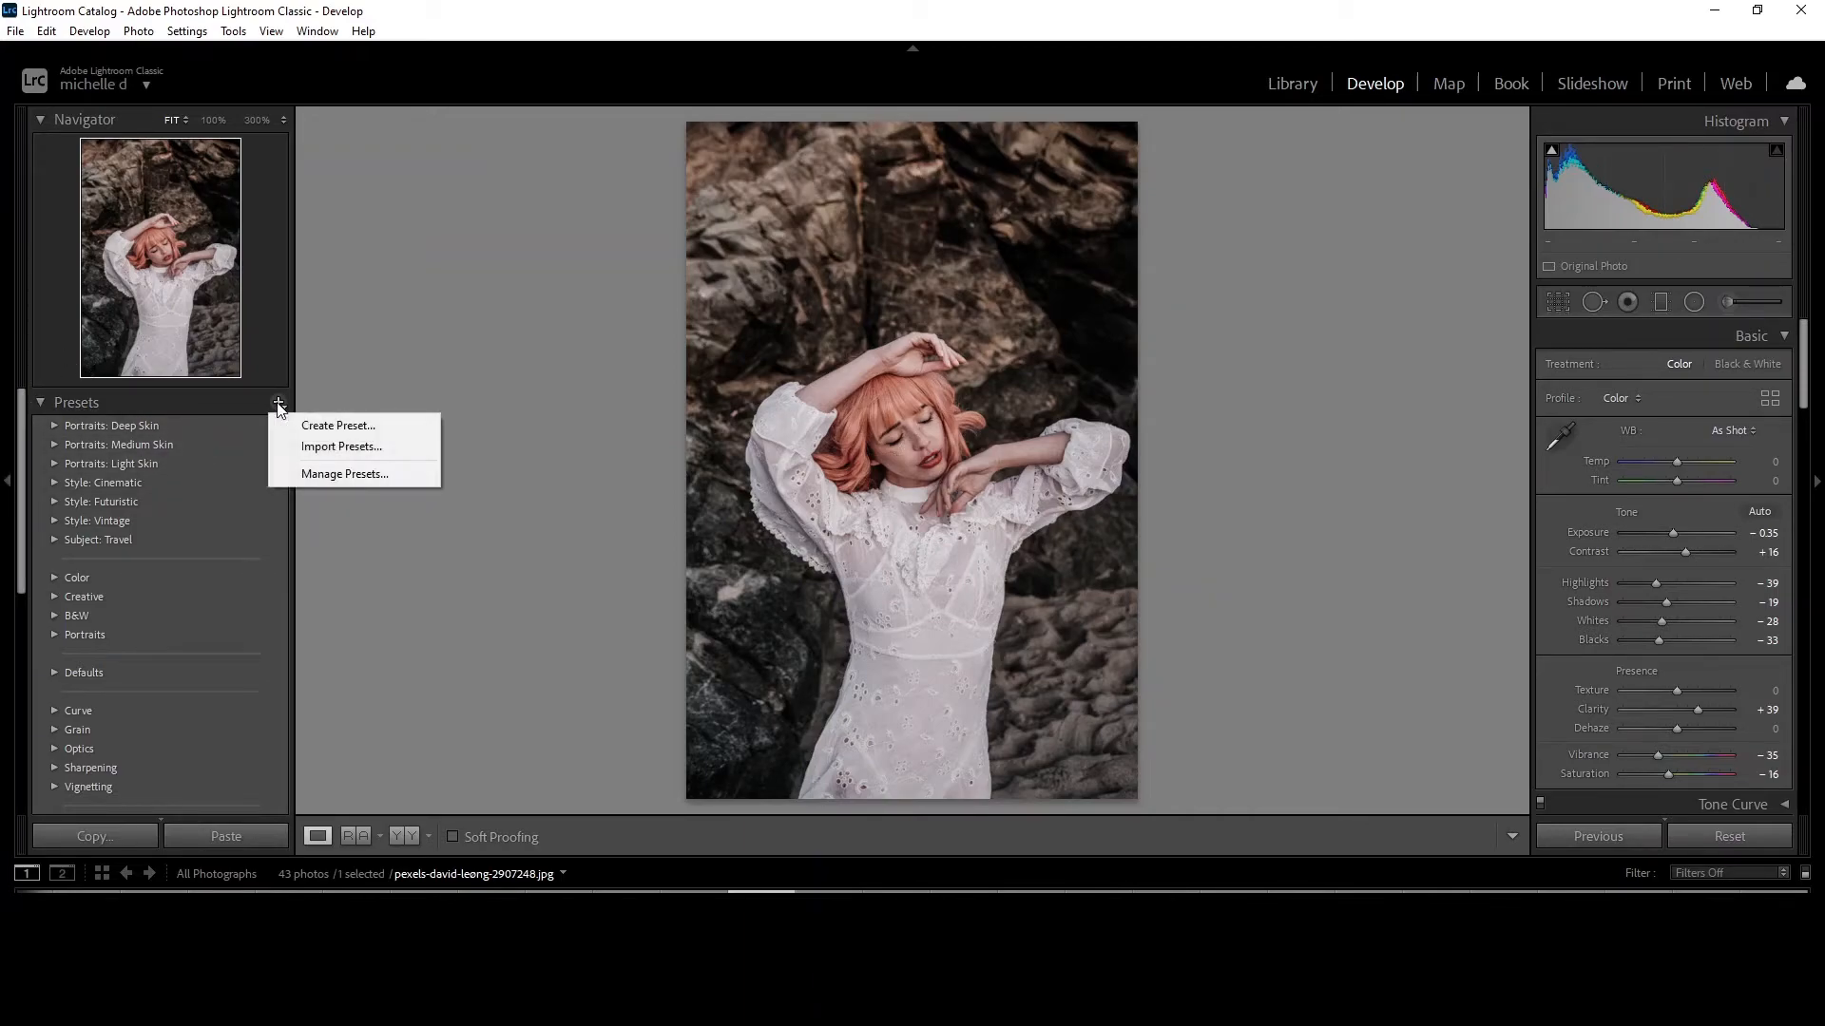
{"action": "left_click", "coordinate": [382, 425]}
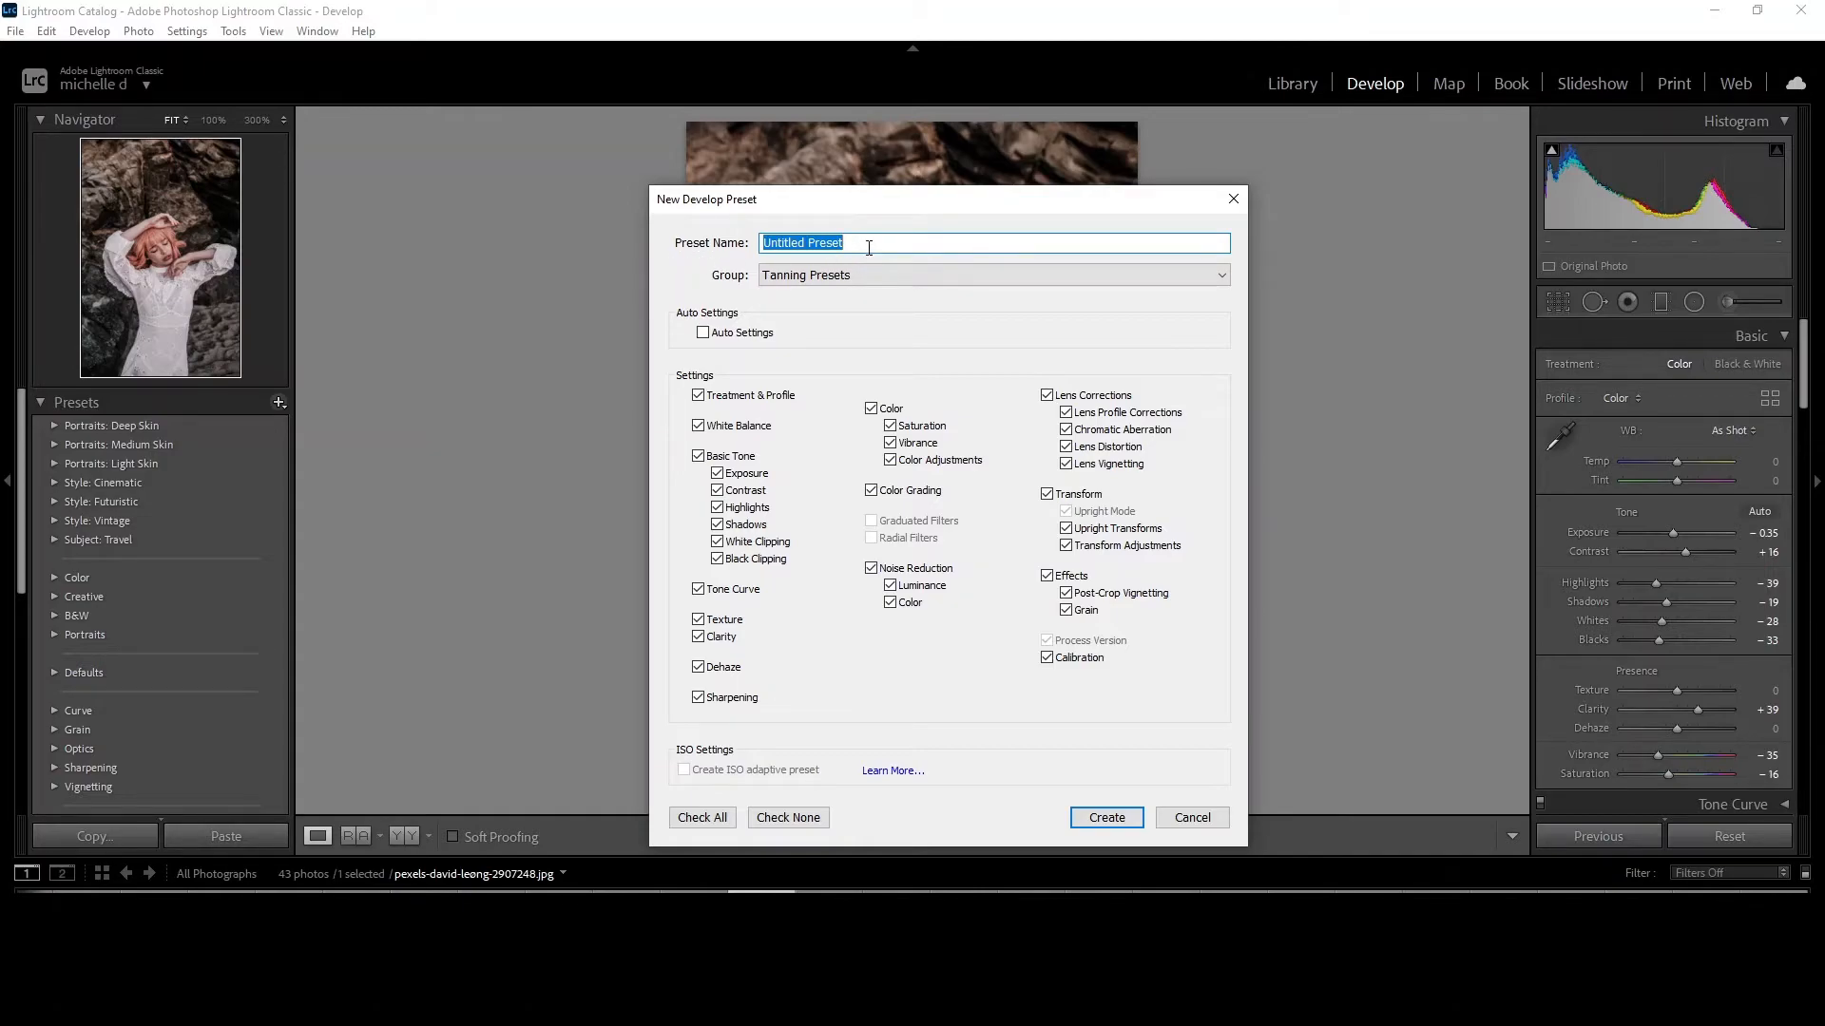
{"action": "type", "text": "dark and moody"}
{"action": "key", "text": "ctrl+a"}
Assign the preset to a new group named "dark presets" and create it with all settings included.
{"action": "left_click", "coordinate": [826, 280]}
{"action": "left_click", "coordinate": [853, 300]}
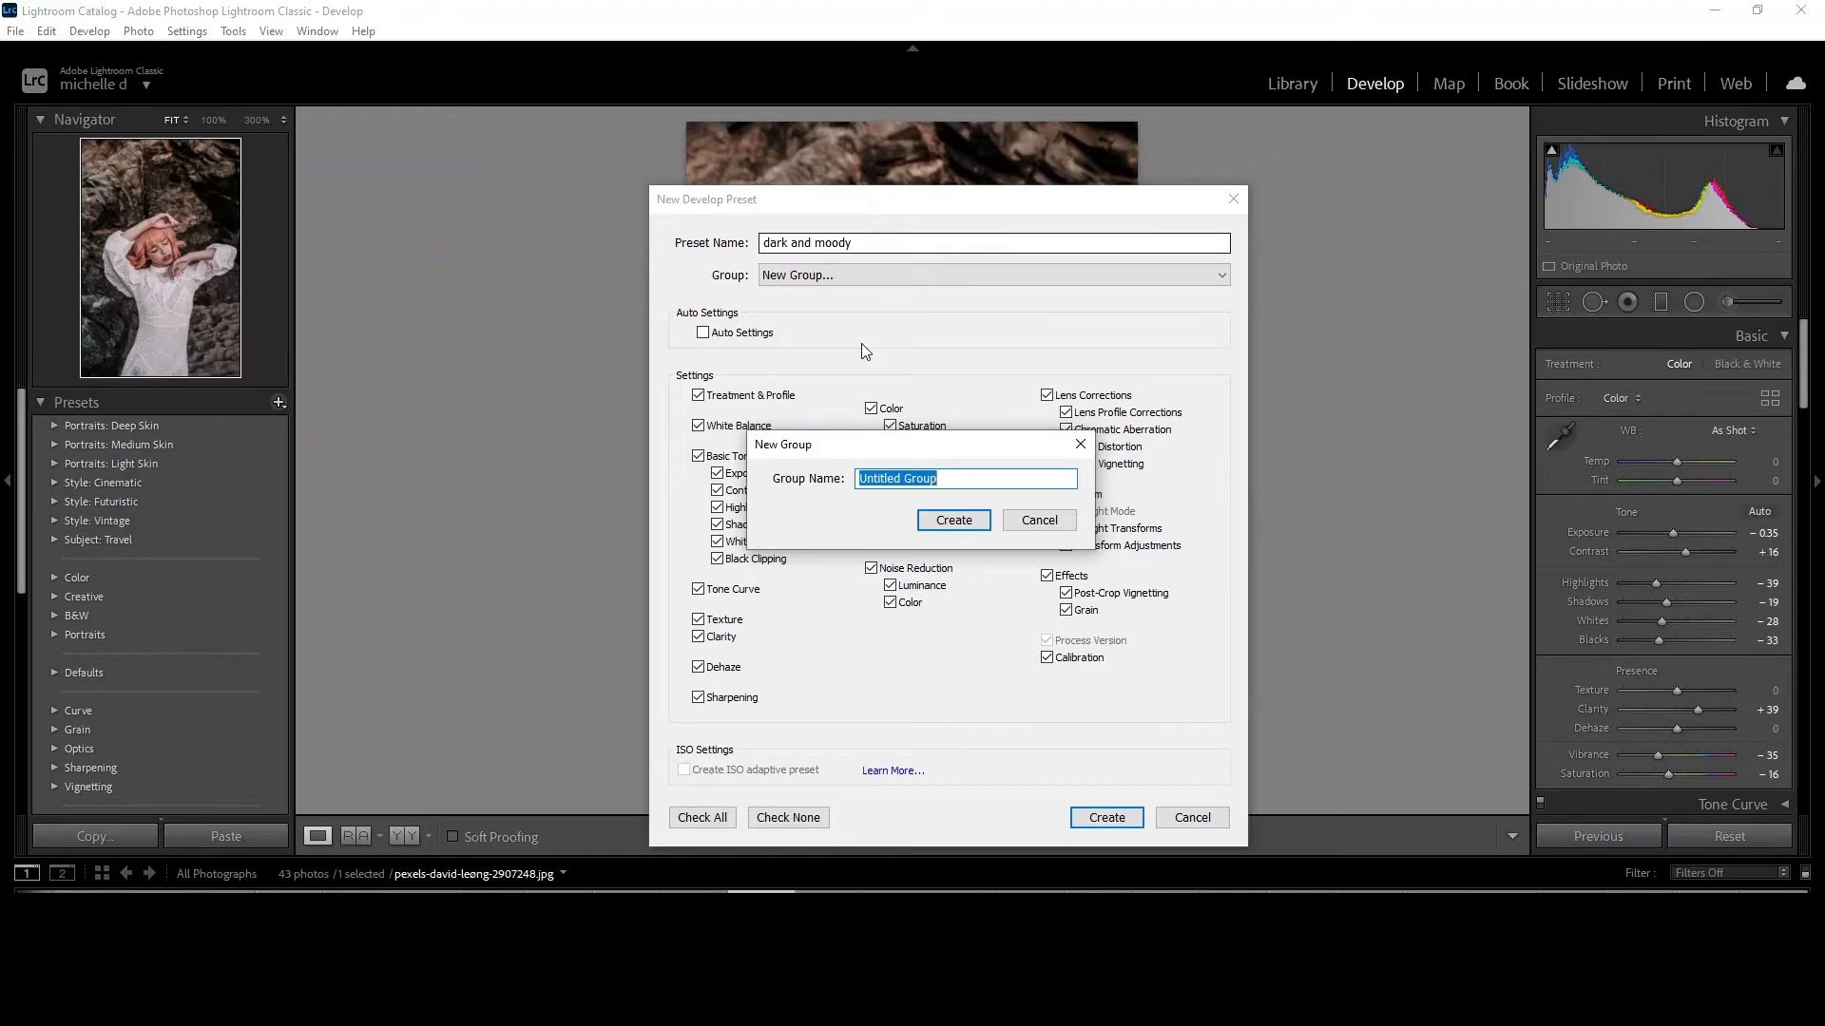
{"action": "type", "text": "dark presets"}
{"action": "left_click", "coordinate": [958, 523]}
{"action": "left_click", "coordinate": [702, 817]}
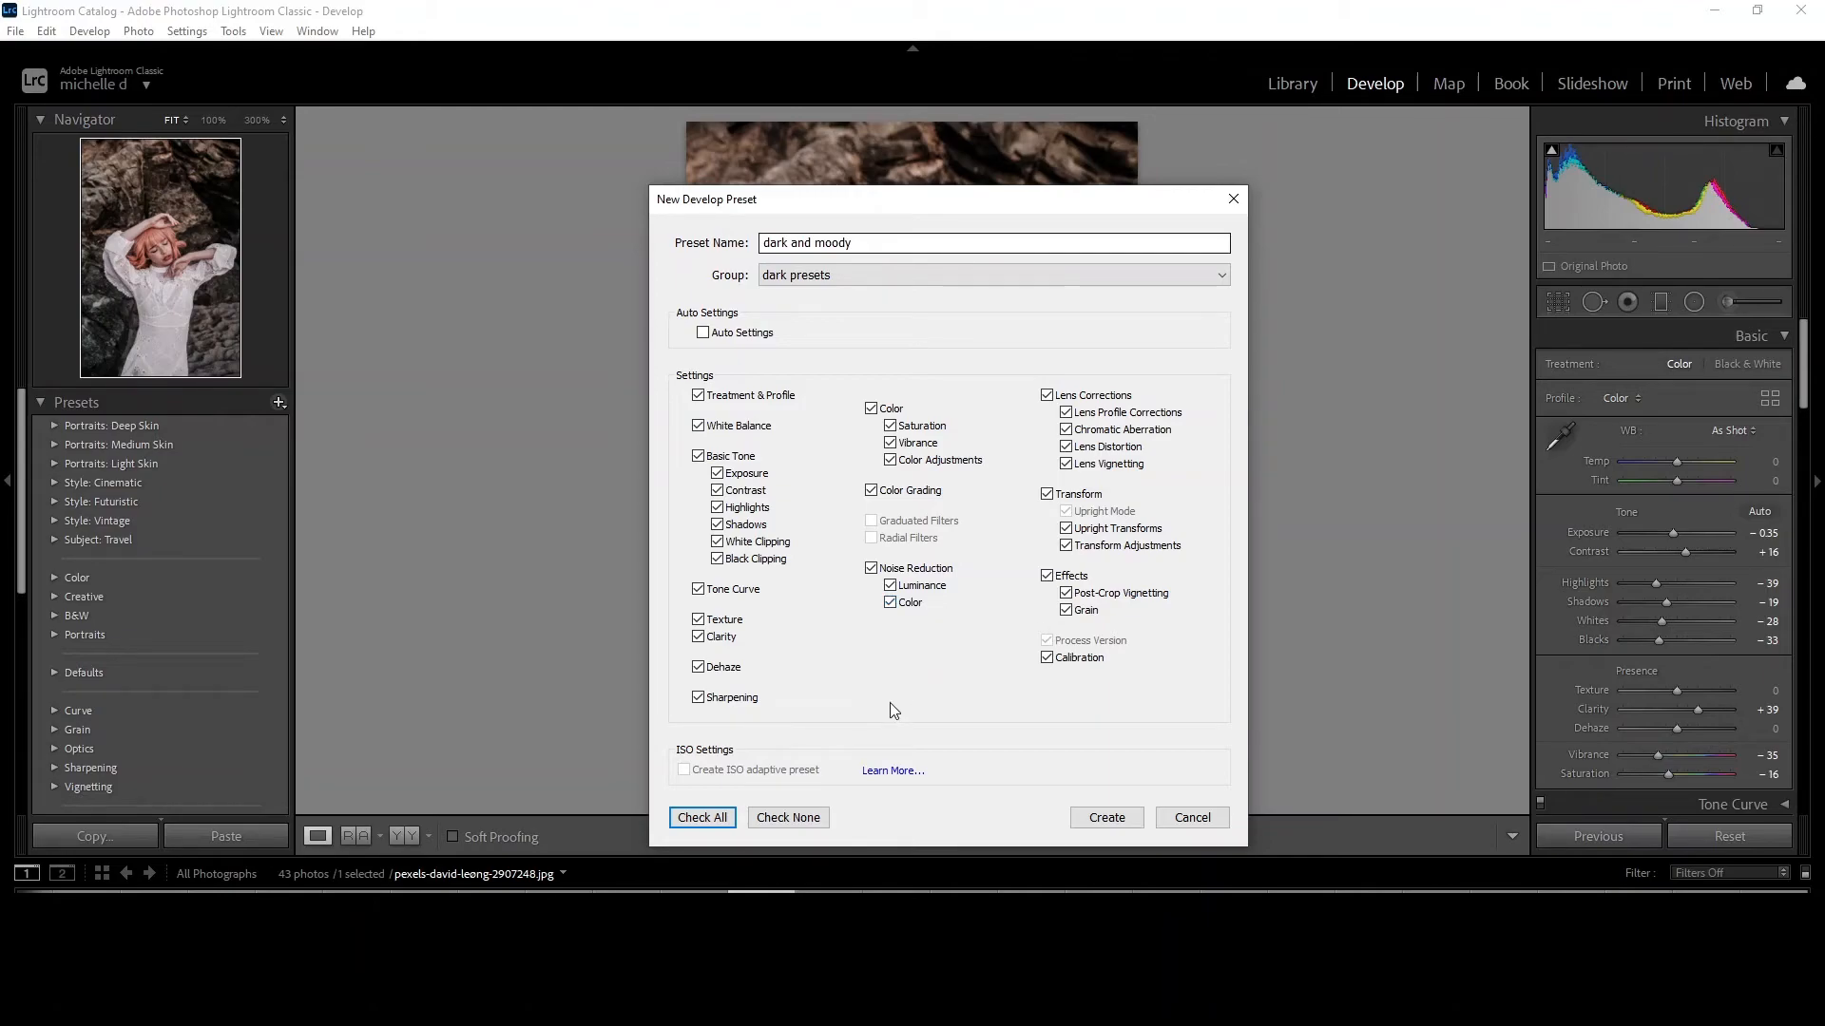
{"action": "left_click", "coordinate": [1107, 819]}
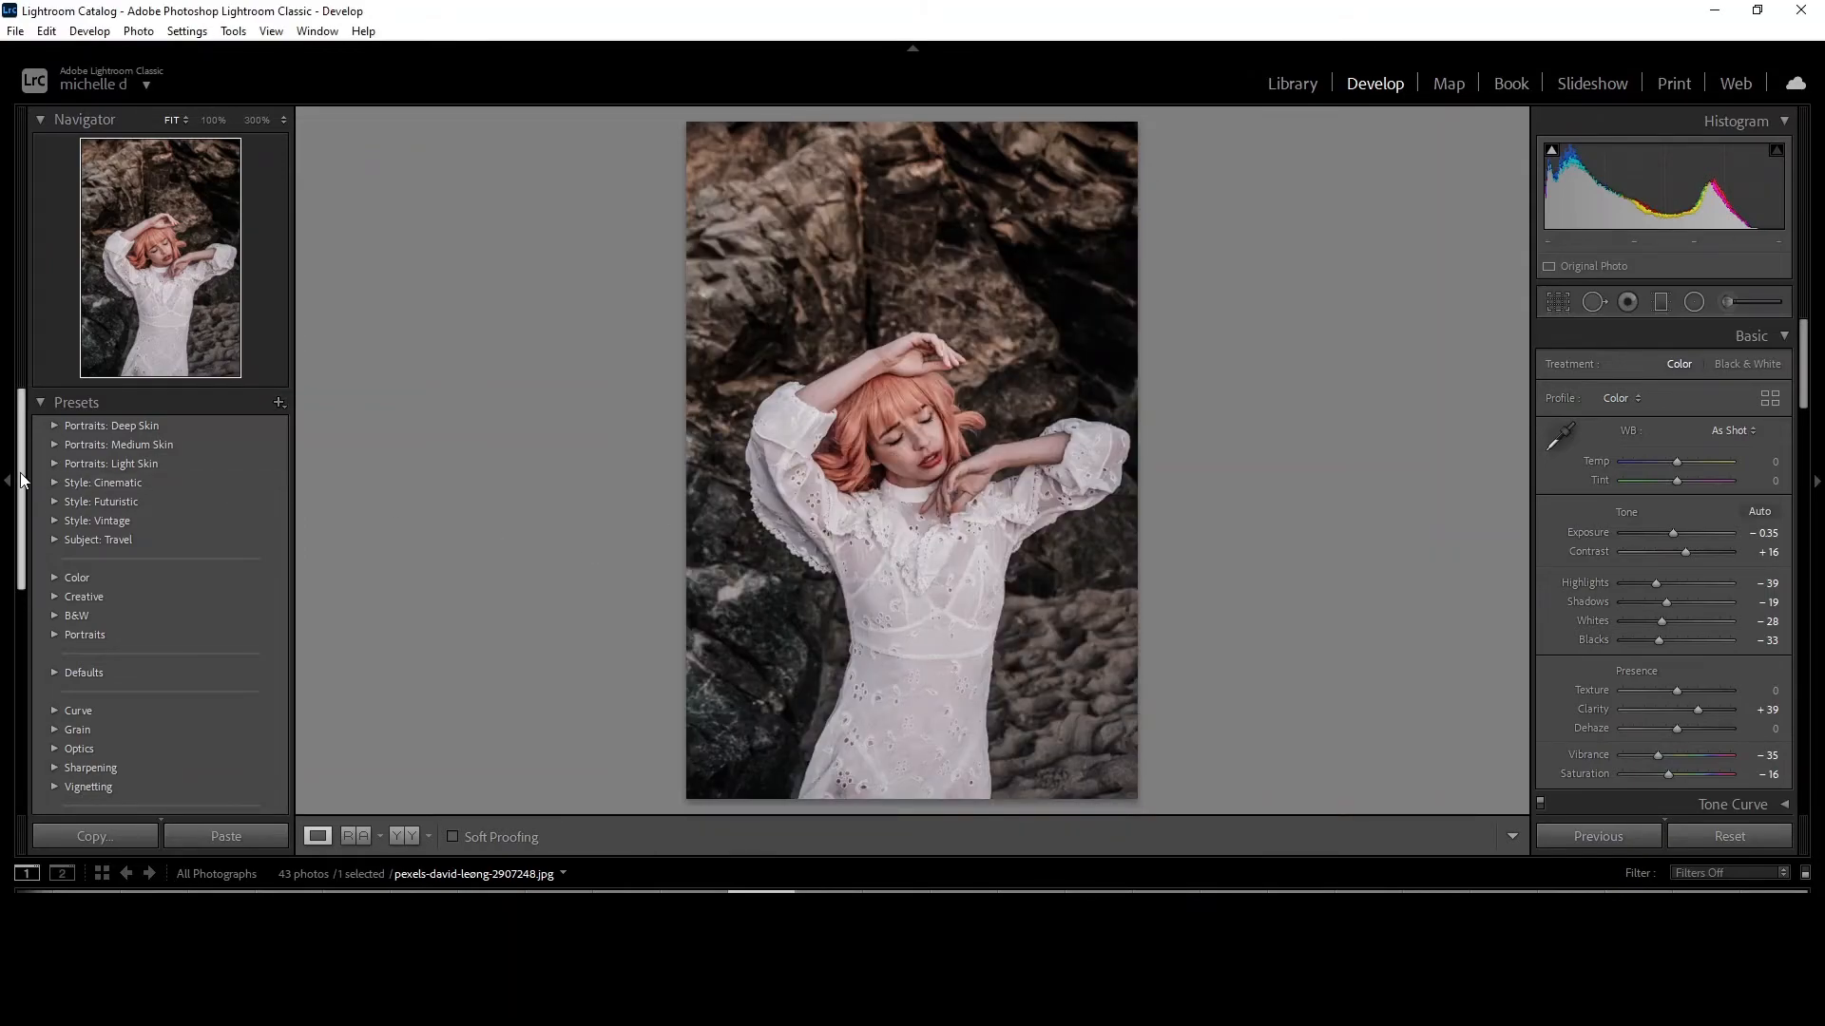
Collapse the Deep Tones preset group and expand the dark presets group.
{"action": "left_click_drag", "start_coordinate": [23, 482], "coordinate": [12, 663]}
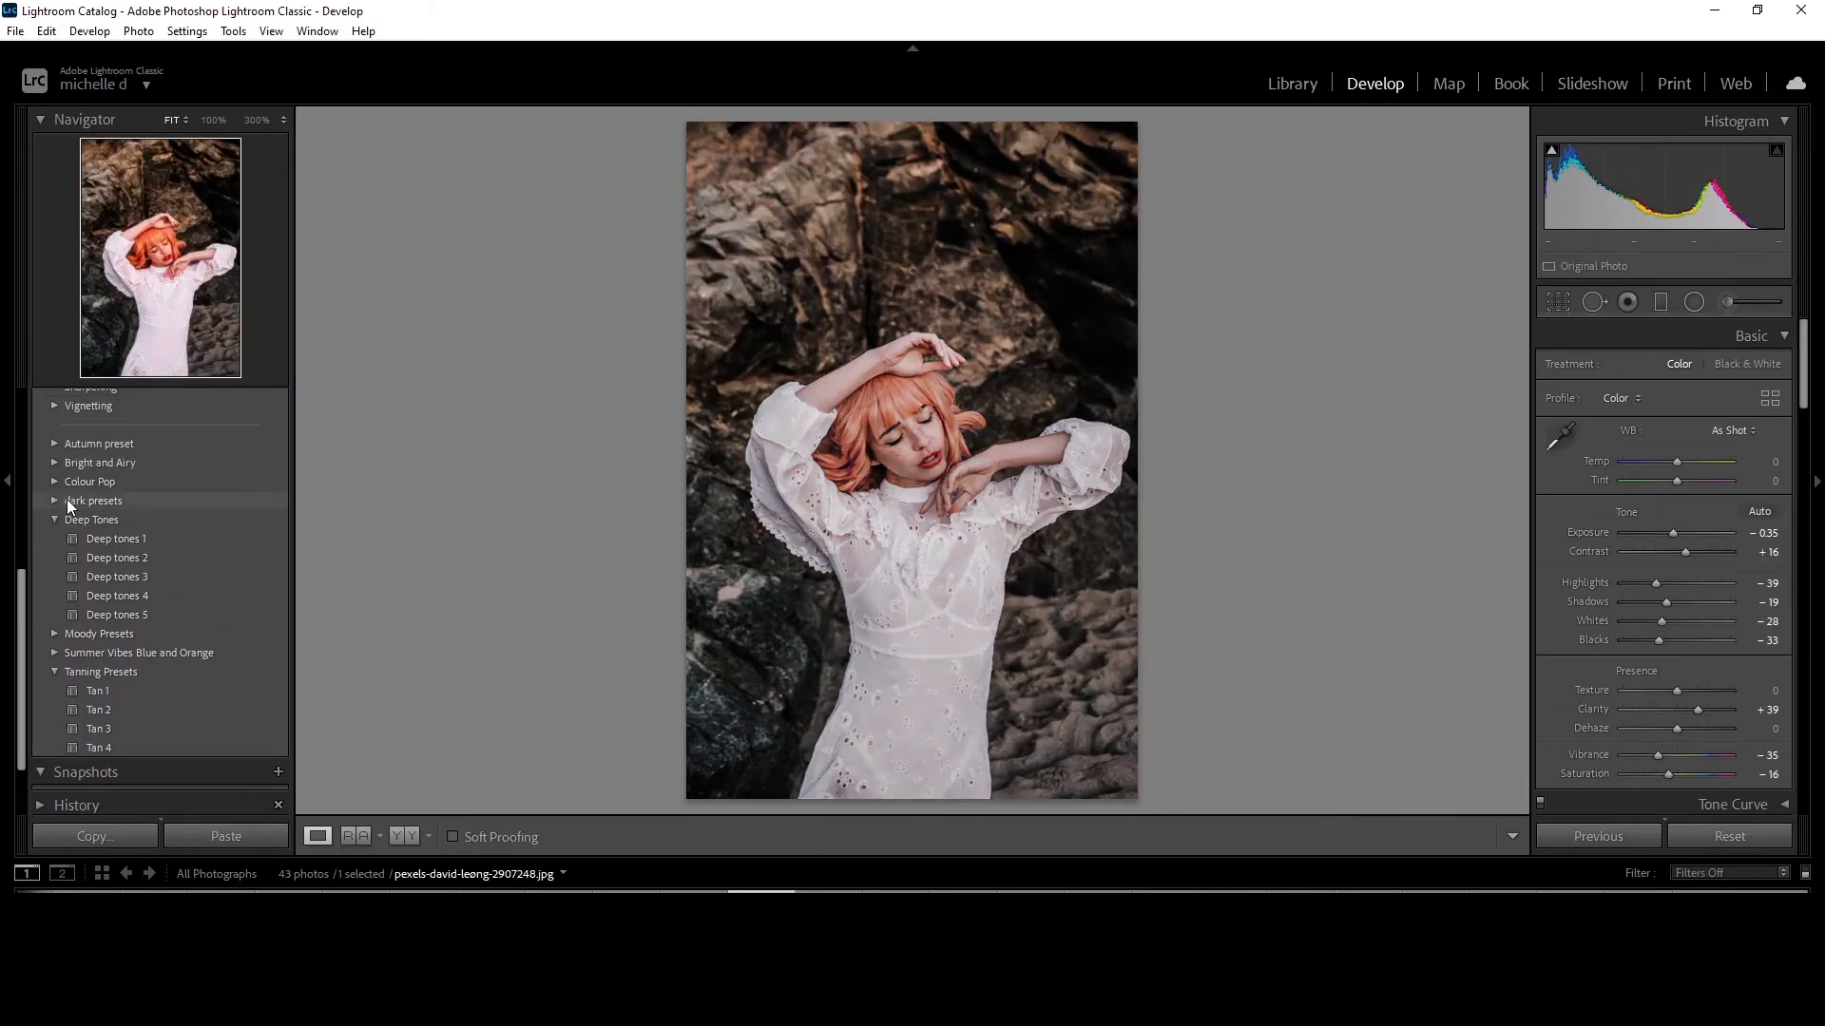
{"action": "left_click", "coordinate": [54, 517]}
{"action": "left_click", "coordinate": [53, 506]}
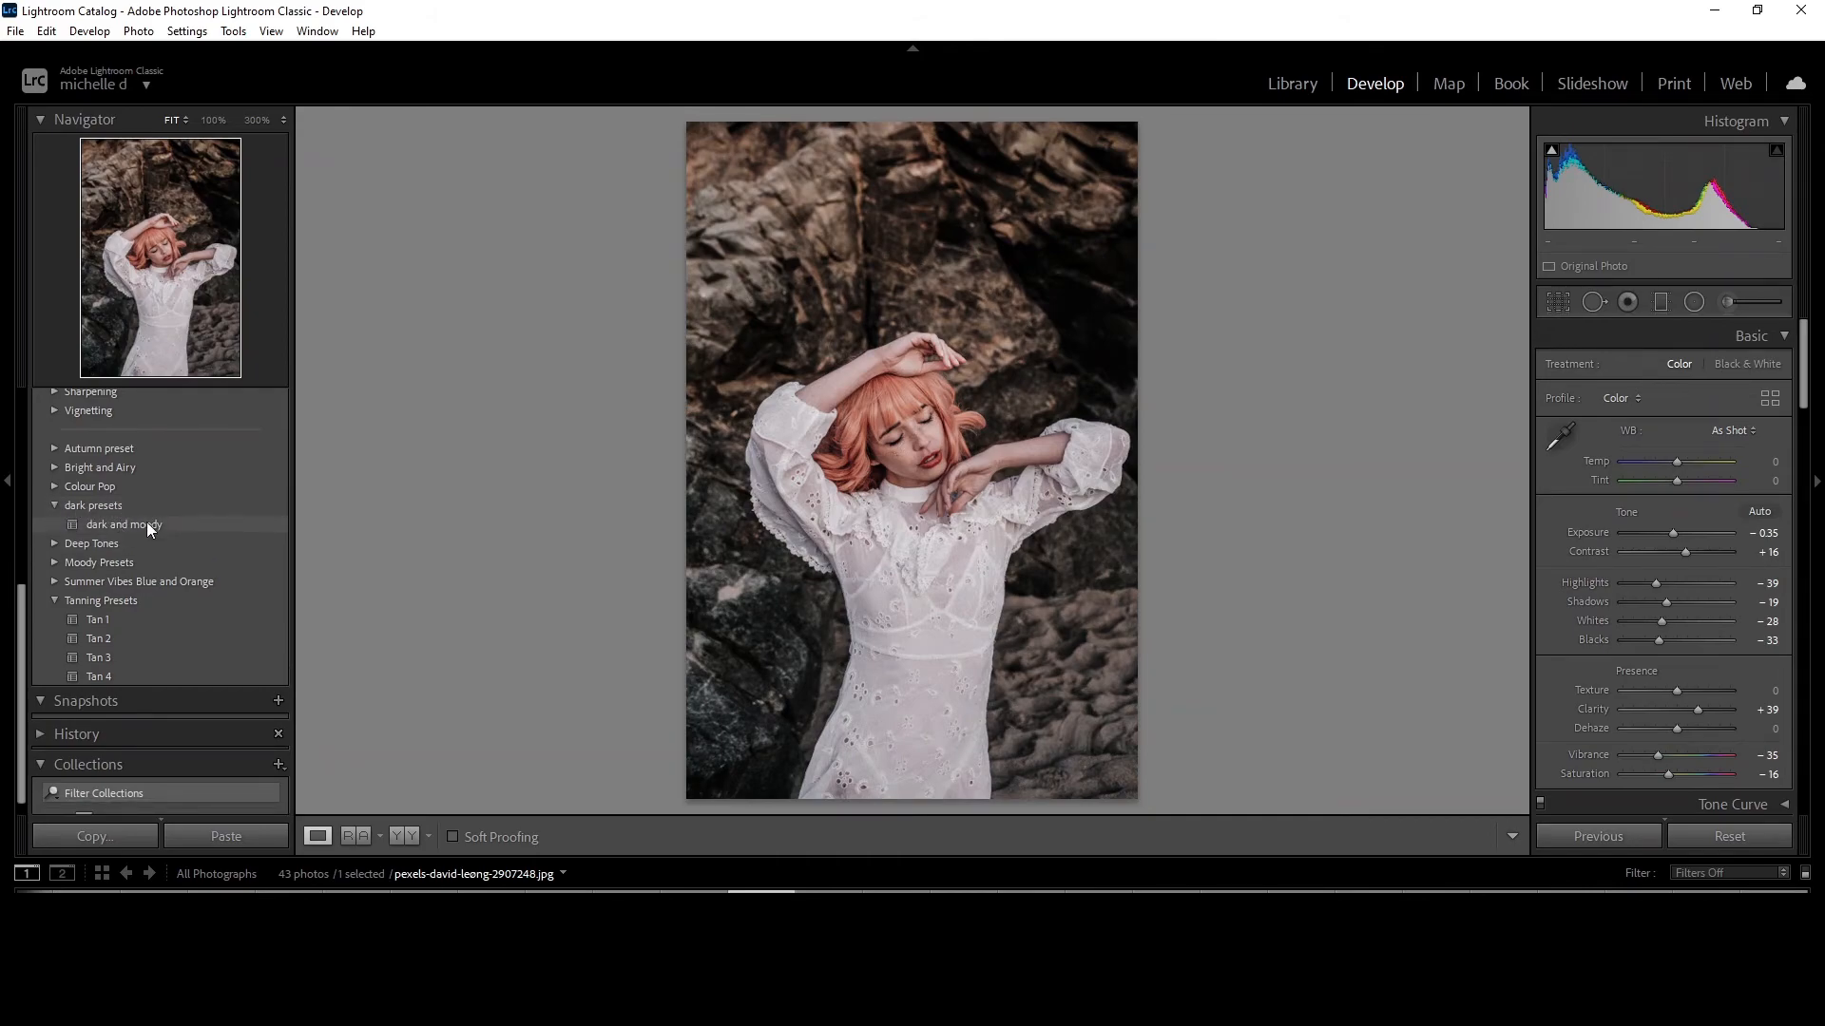
Restore the original look by copying the Before settings to After, and apply the dark and moody preset to the single-view photo.
{"action": "left_click", "coordinate": [397, 836]}
{"action": "right_click", "coordinate": [676, 540]}
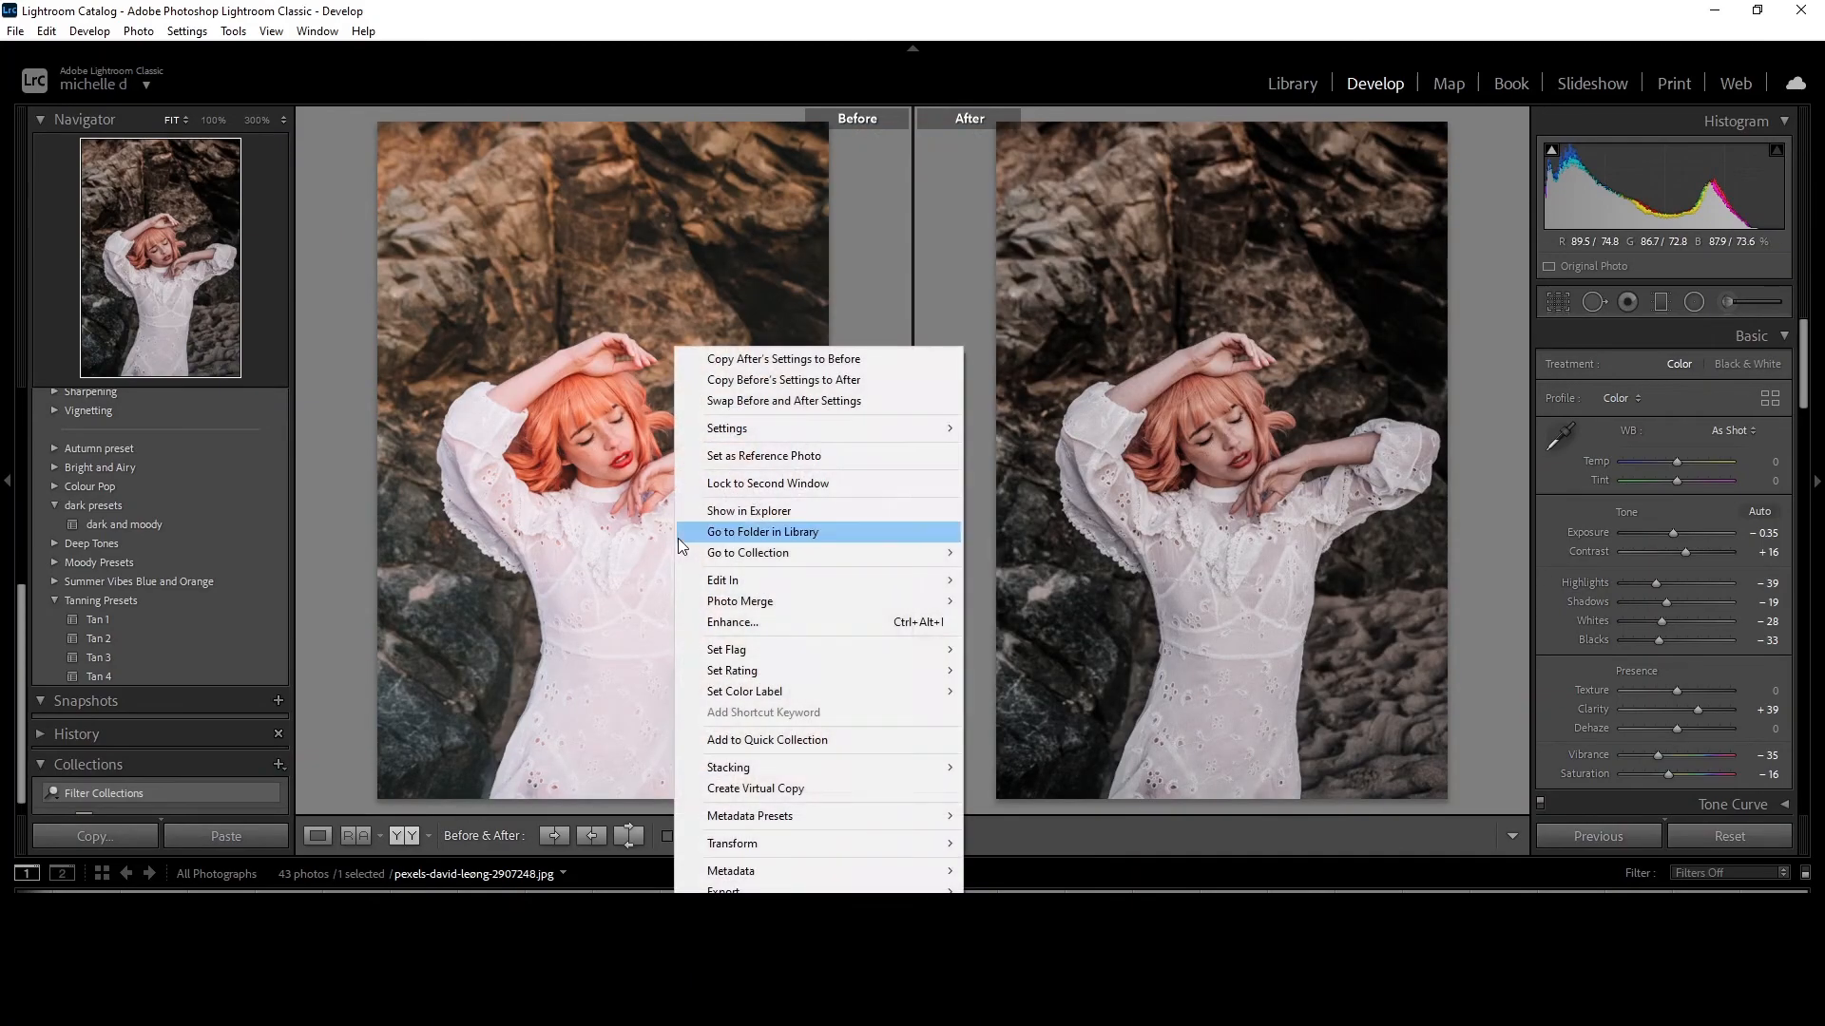
{"action": "left_click", "coordinate": [792, 380]}
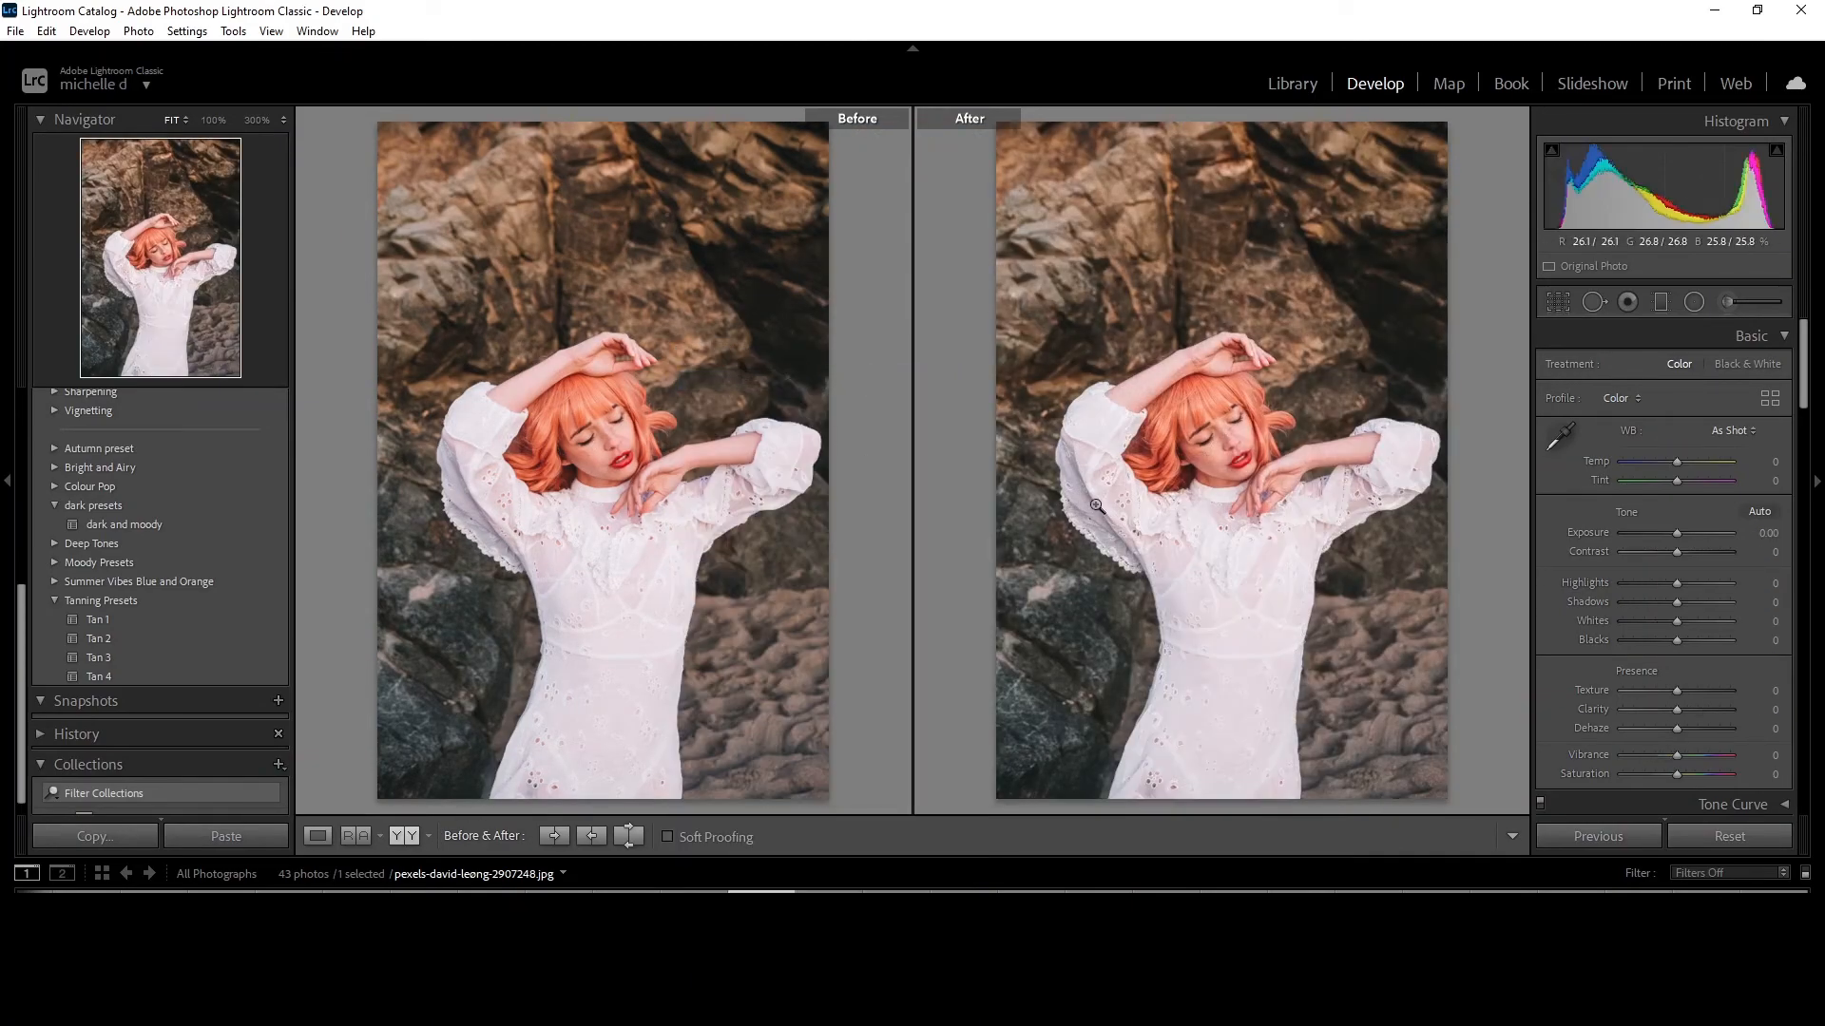
{"action": "left_click", "coordinate": [326, 833]}
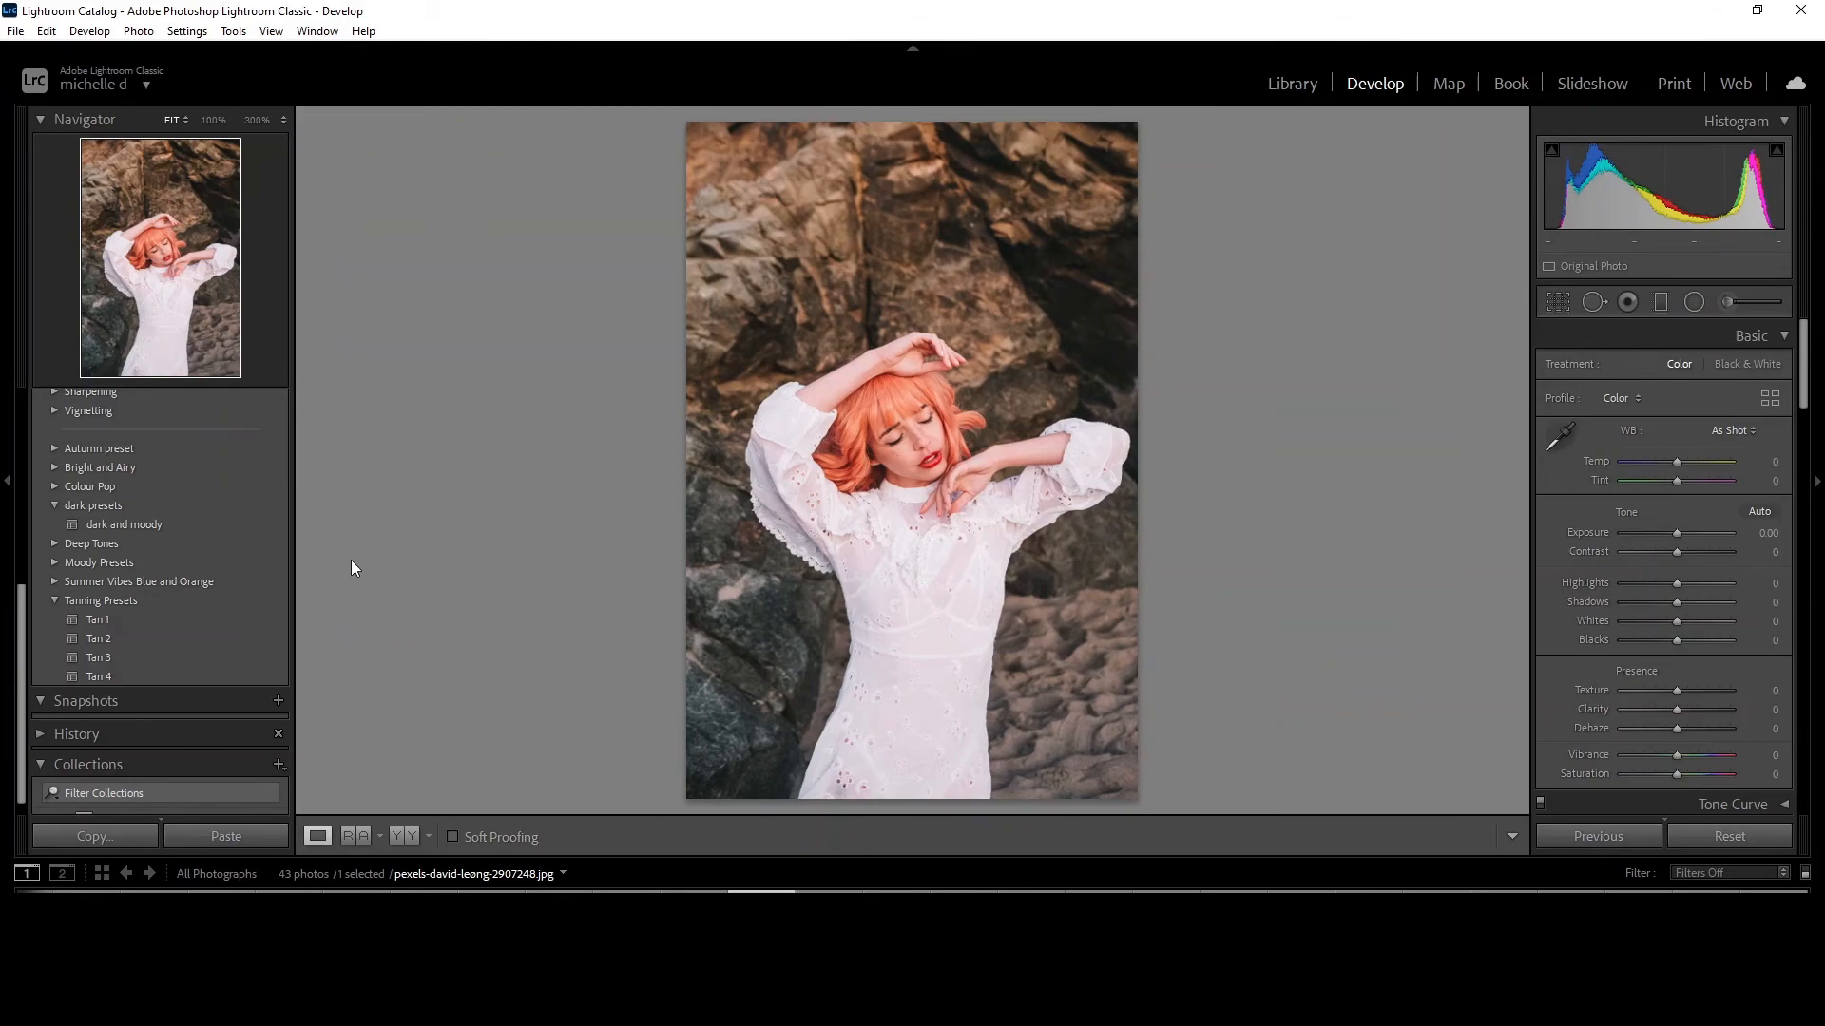
{"action": "left_click", "coordinate": [188, 525]}
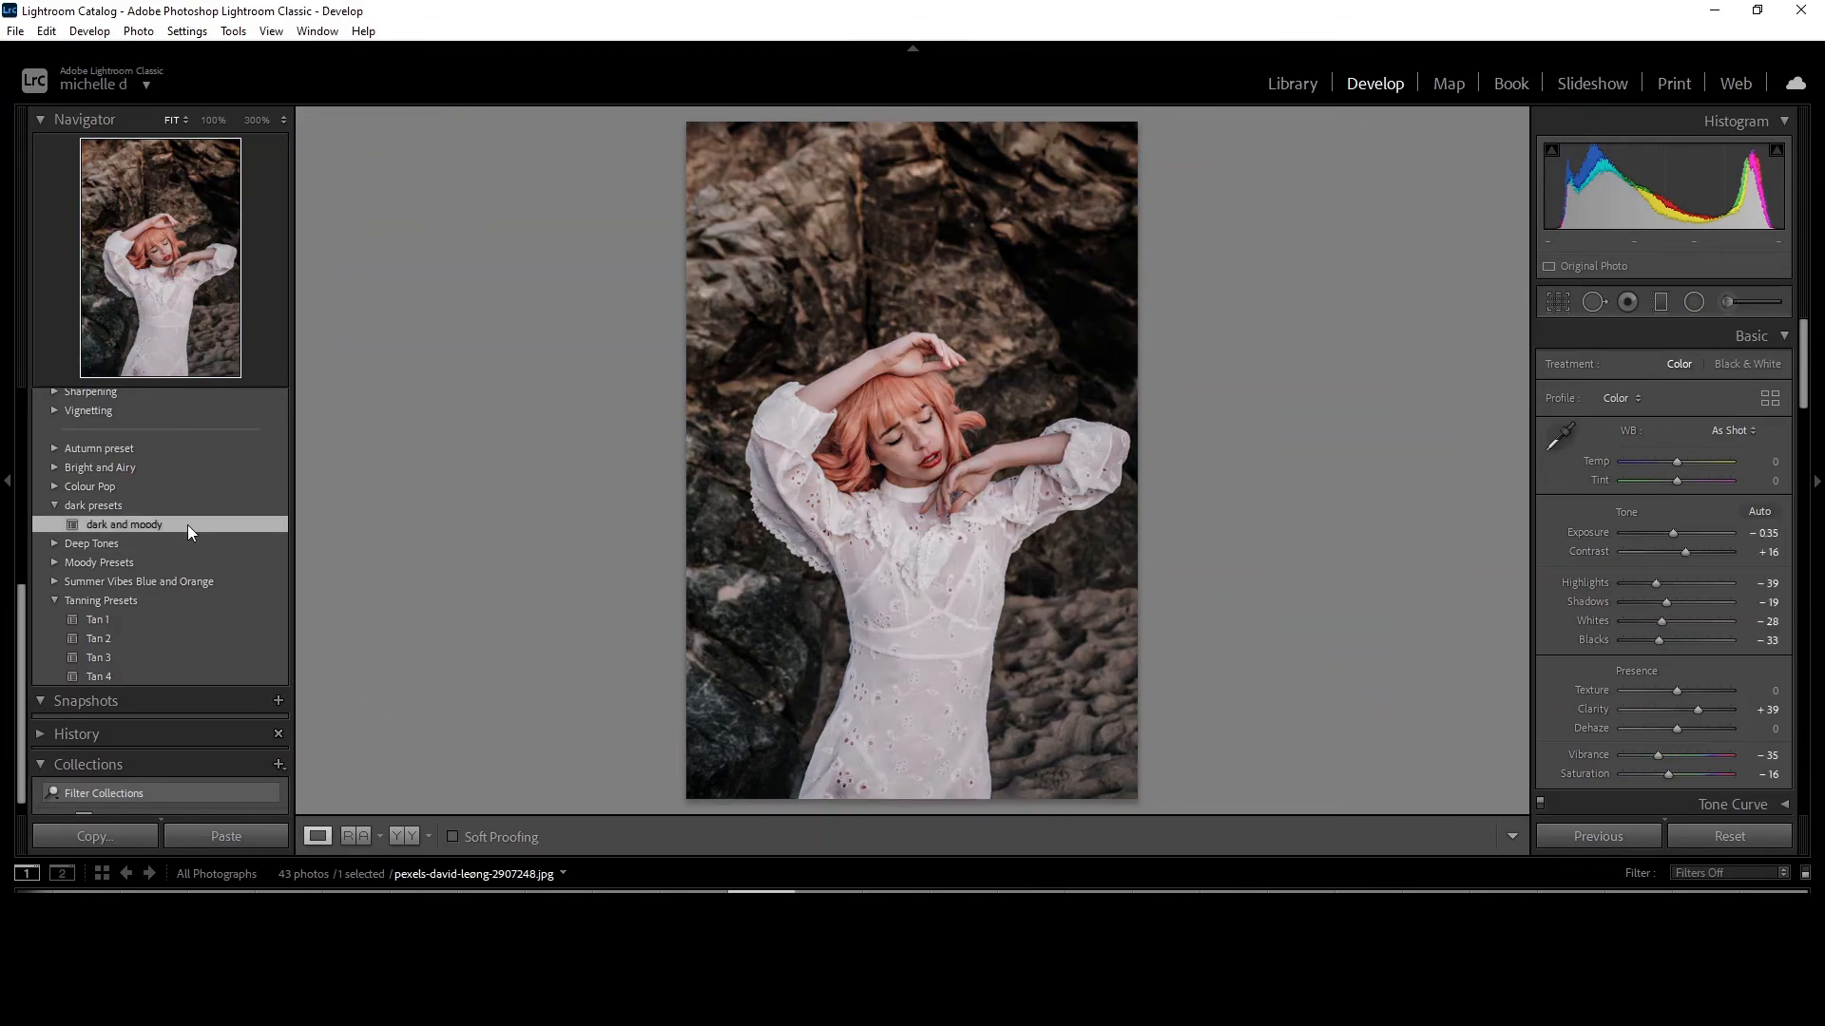